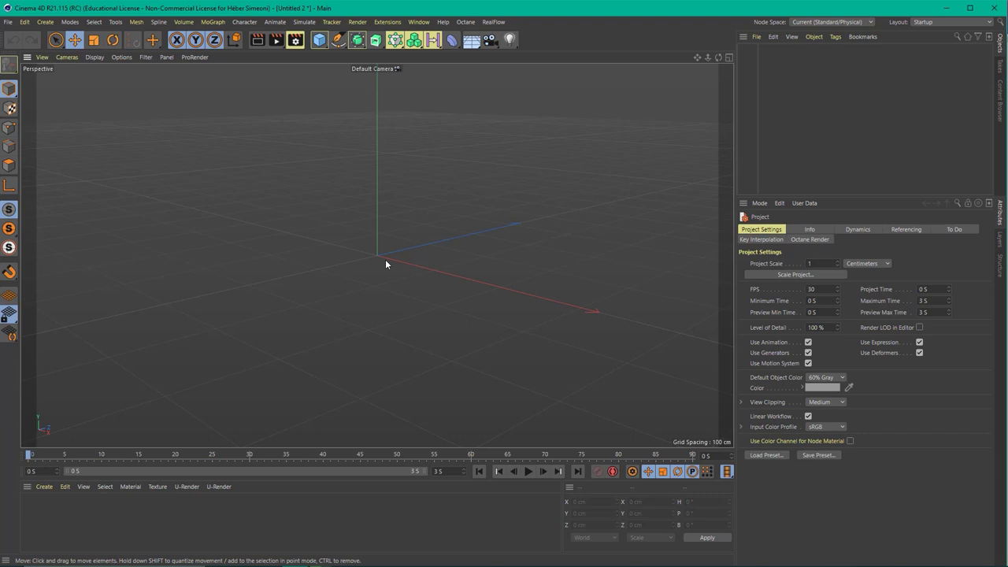
# Step: Add a default sphere (100 cm radius, 16 segments) at the origin from the primitives palette
pyautogui.moveTo(435, 370); pyautogui.dragTo(935, 64)
pyautogui.click(320, 46)
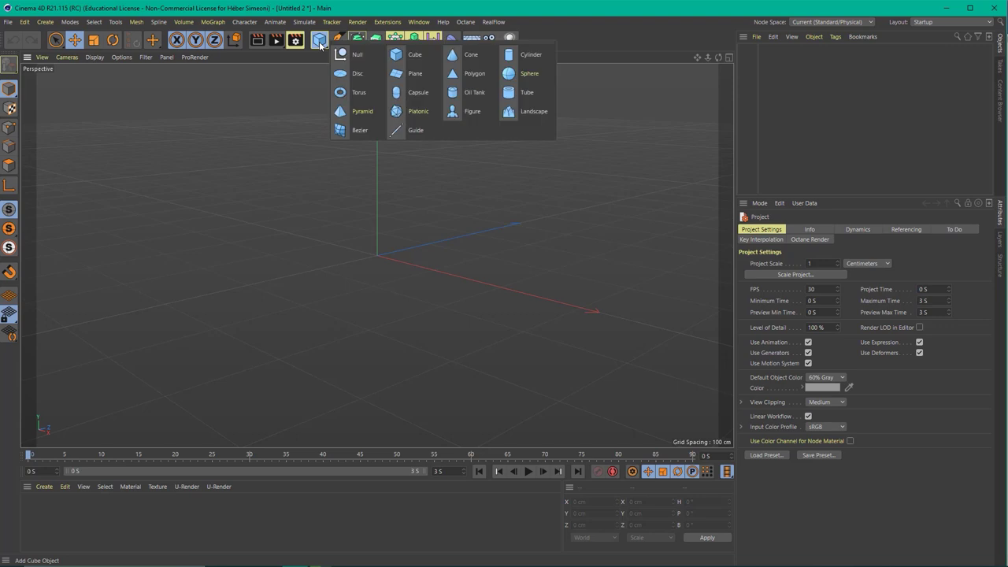
pyautogui.click(540, 74)
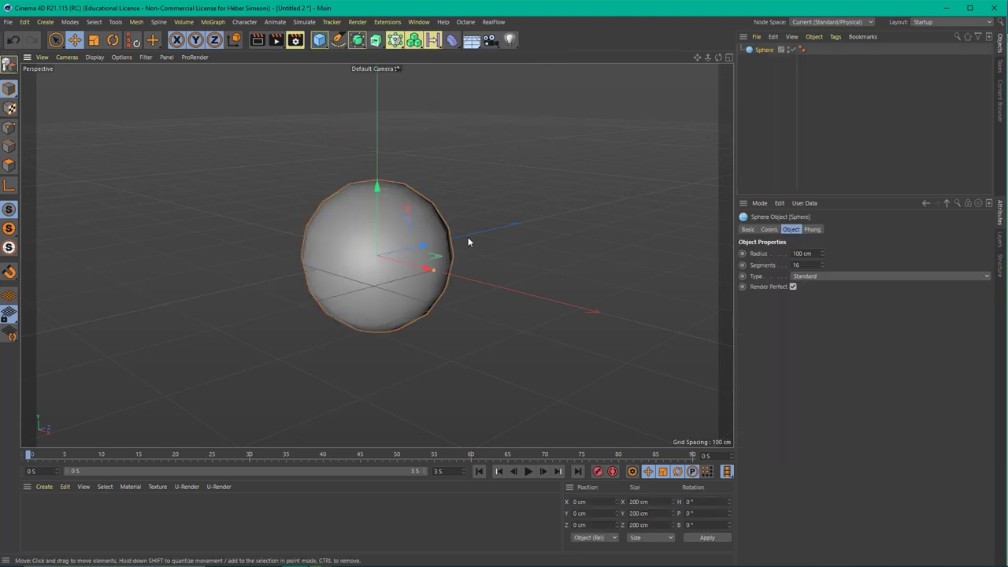
# Step: Switch the viewport display to Gouraud Shading (Lines)
pyautogui.scroll(3, 387, 244)
pyautogui.scroll(2, 394, 227)
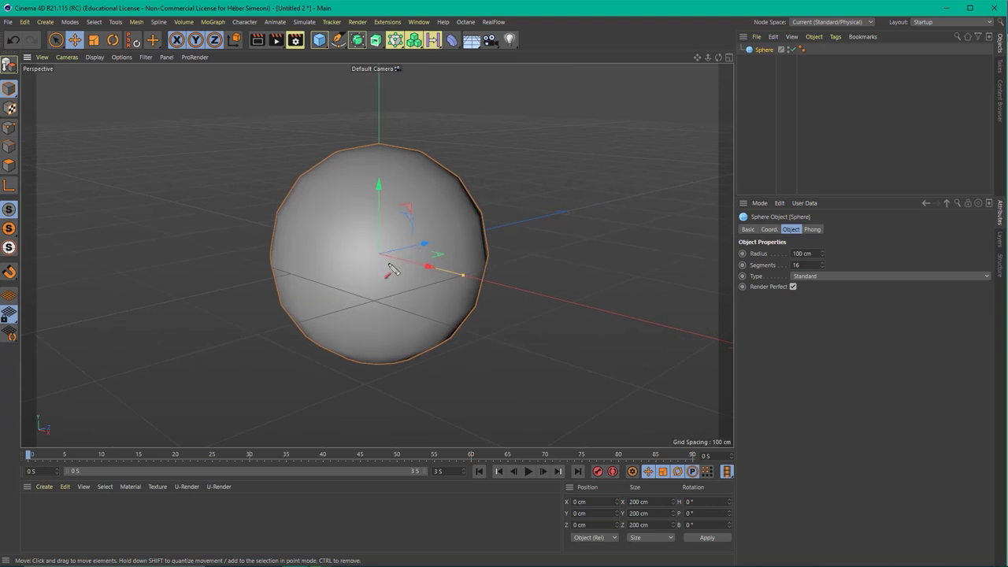
pyautogui.click(93, 57)
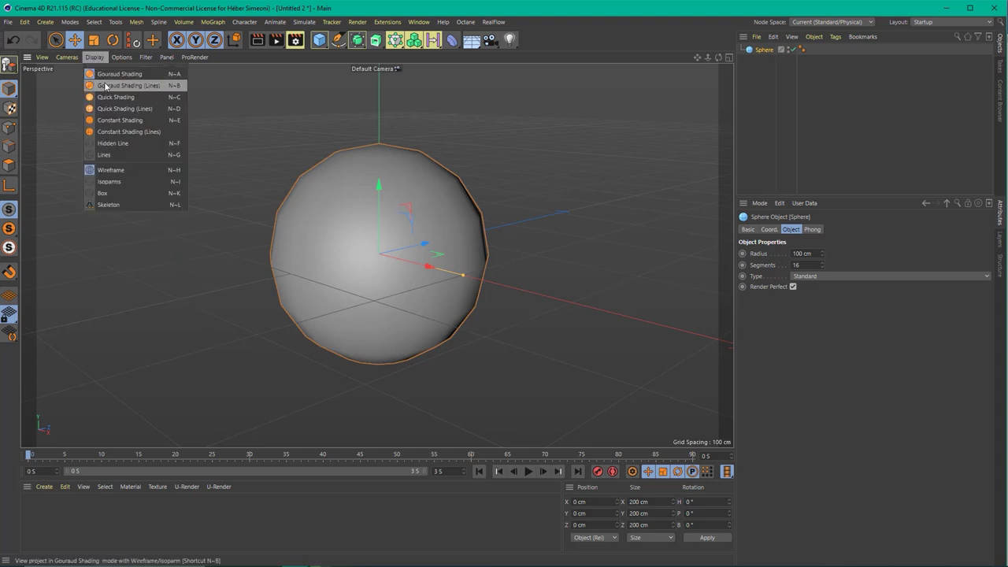
pyautogui.click(152, 86)
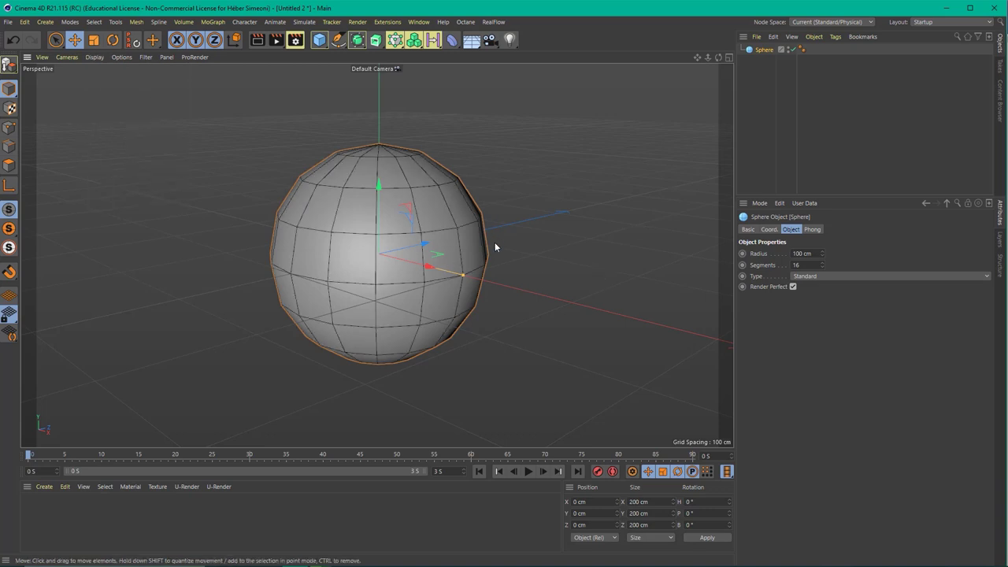
# Step: Orbit and zoom around the sphere to inspect its wireframe
pyautogui.keyDown('alt'); pyautogui.moveTo(494, 246); pyautogui.dragTo(472, 213); pyautogui.keyUp('alt')
pyautogui.scroll(2, 460, 197)
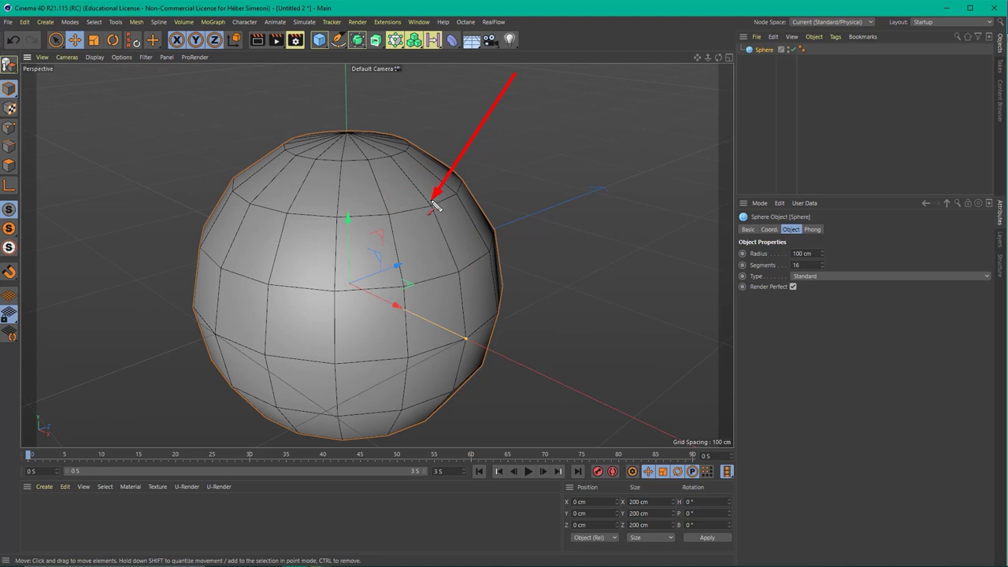
pyautogui.moveTo(431, 209); pyautogui.dragTo(456, 275)
pyautogui.moveTo(389, 216); pyautogui.dragTo(455, 272)
pyautogui.moveTo(389, 214); pyautogui.dragTo(432, 208)
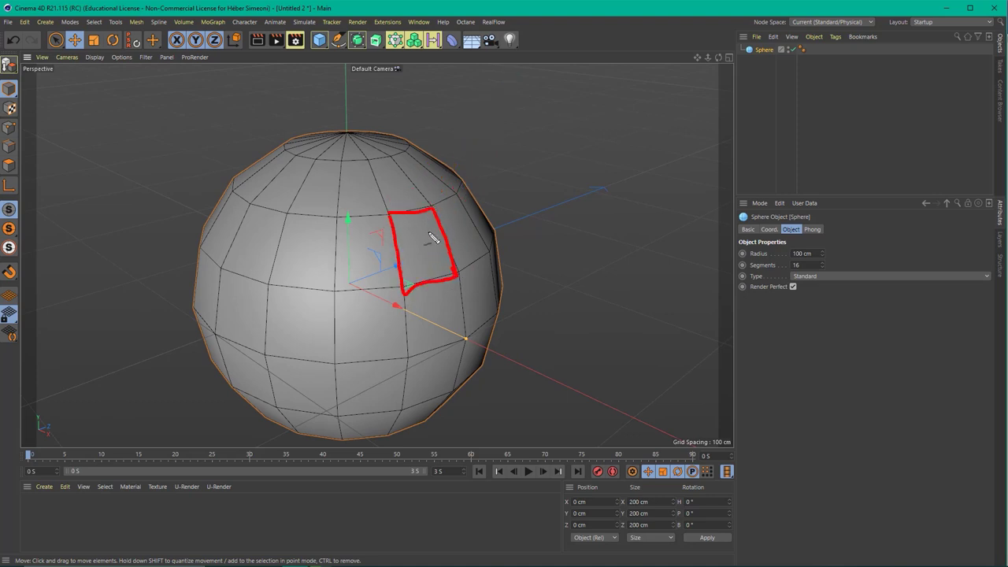
pyautogui.moveTo(504, 128); pyautogui.dragTo(420, 258)
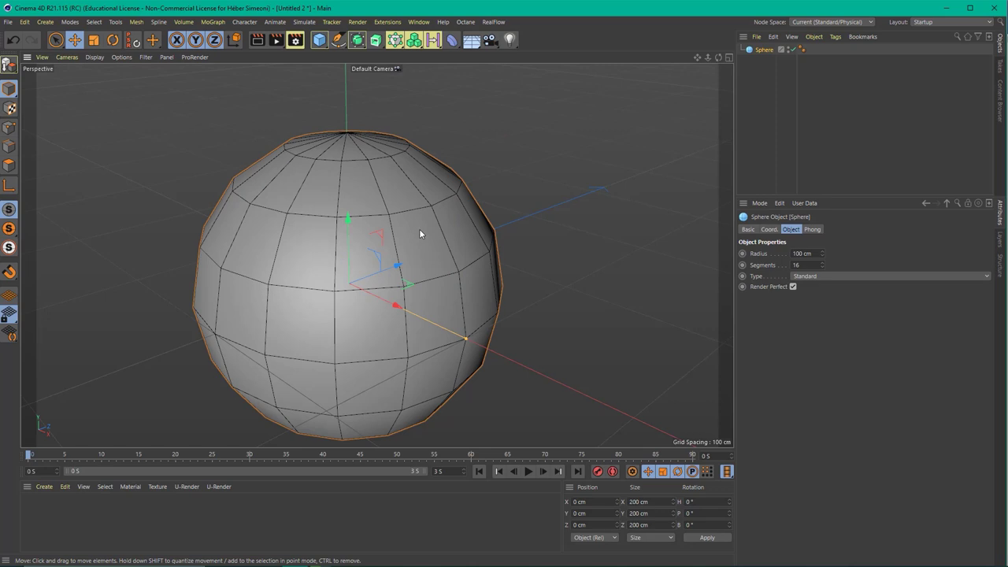
pyautogui.scroll(-2, 400, 229)
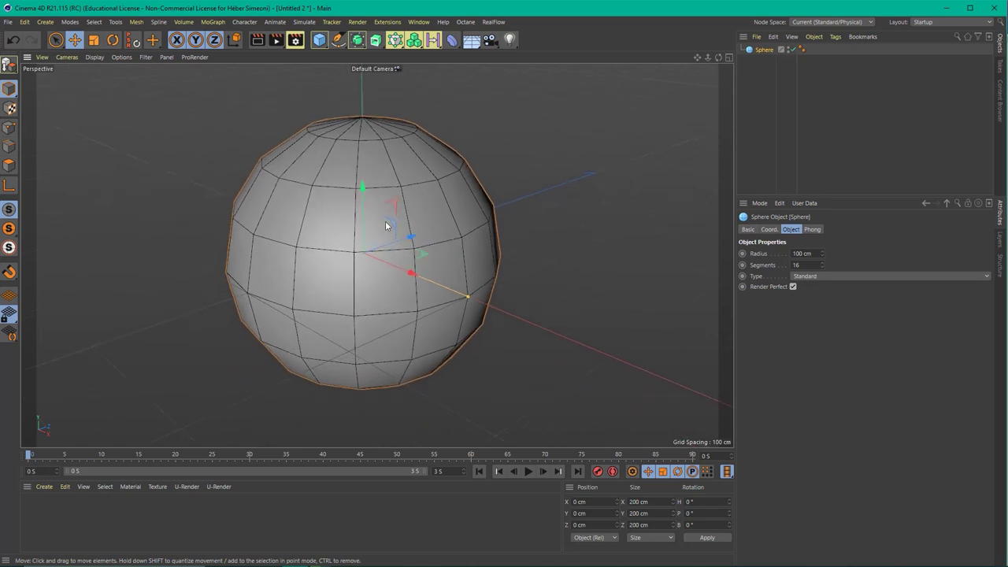
pyautogui.scroll(-1, 382, 227)
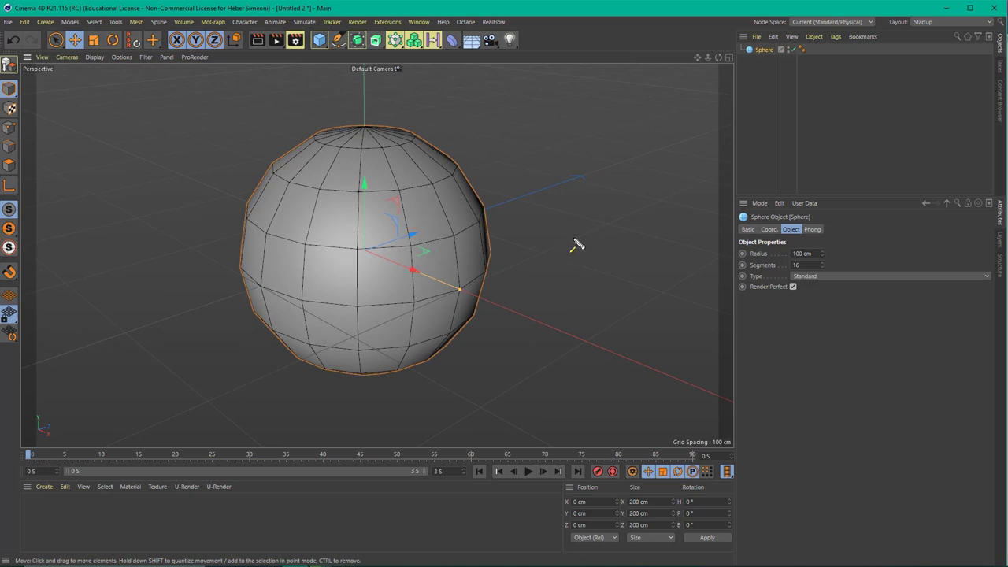
pyautogui.moveTo(594, 248); pyautogui.dragTo(766, 55)
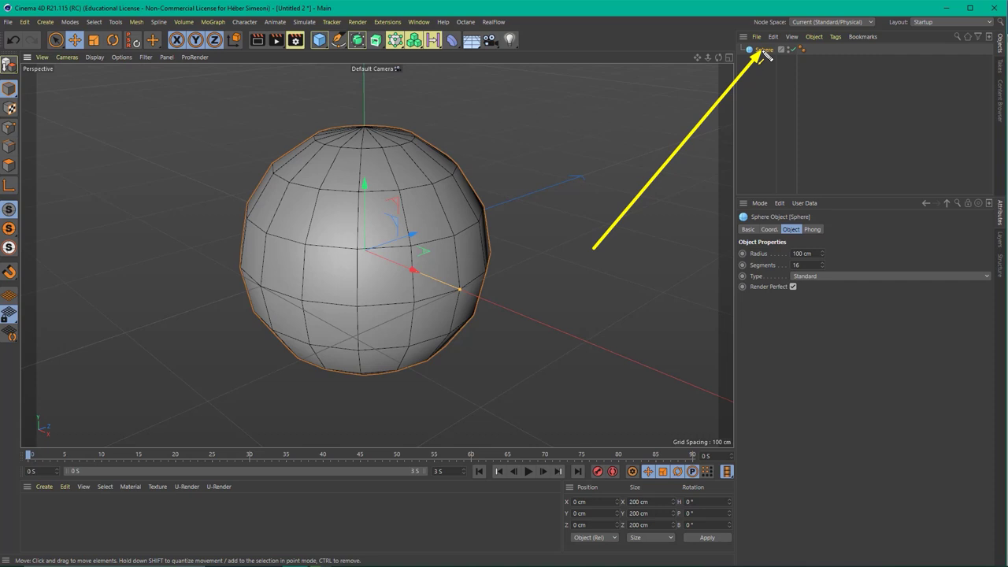
pyautogui.moveTo(764, 53)
pyautogui.mouseDown()
pyautogui.moveTo(997, 211)
pyautogui.moveTo(664, 259)
pyautogui.moveTo(765, 227)
pyautogui.moveTo(787, 230)
pyautogui.moveTo(749, 263)
pyautogui.moveTo(761, 265)
pyautogui.moveTo(753, 270)
pyautogui.mouseUp()
# Step: Reduce the sphere's segment count to 8
pyautogui.click(799, 265)
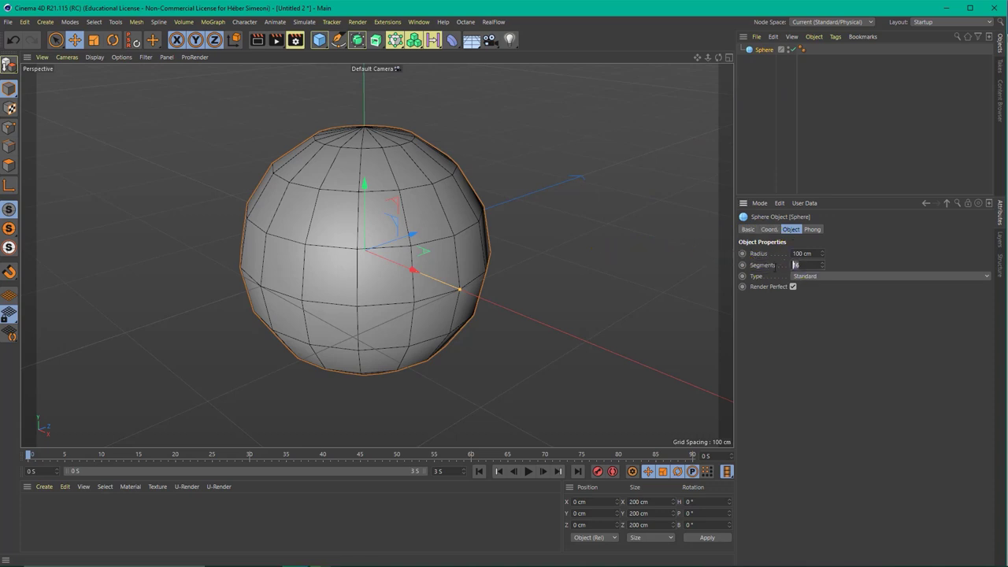
pyautogui.write('8')
pyautogui.press('Return')
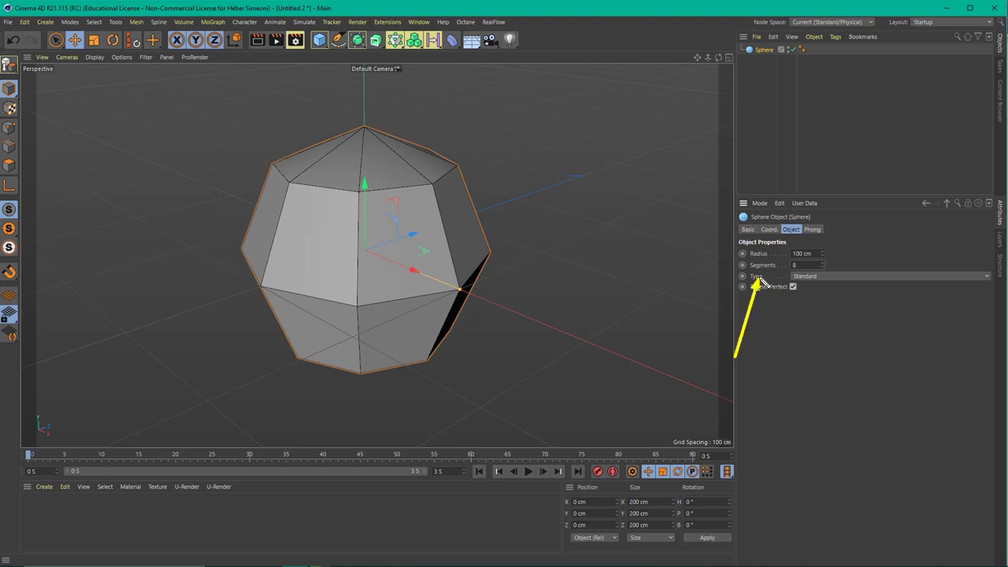
# Step: Set the sphere type to Hexahedron after comparing it with Standard, checking from several angles
pyautogui.click(806, 278)
pyautogui.click(807, 312)
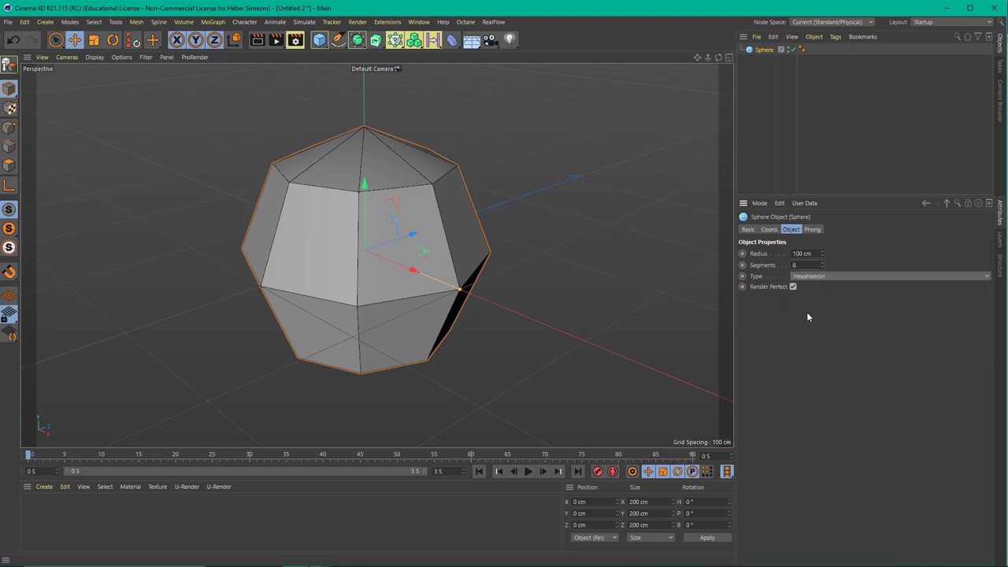
pyautogui.keyDown('alt'); pyautogui.moveTo(496, 294); pyautogui.dragTo(418, 244); pyautogui.keyUp('alt')
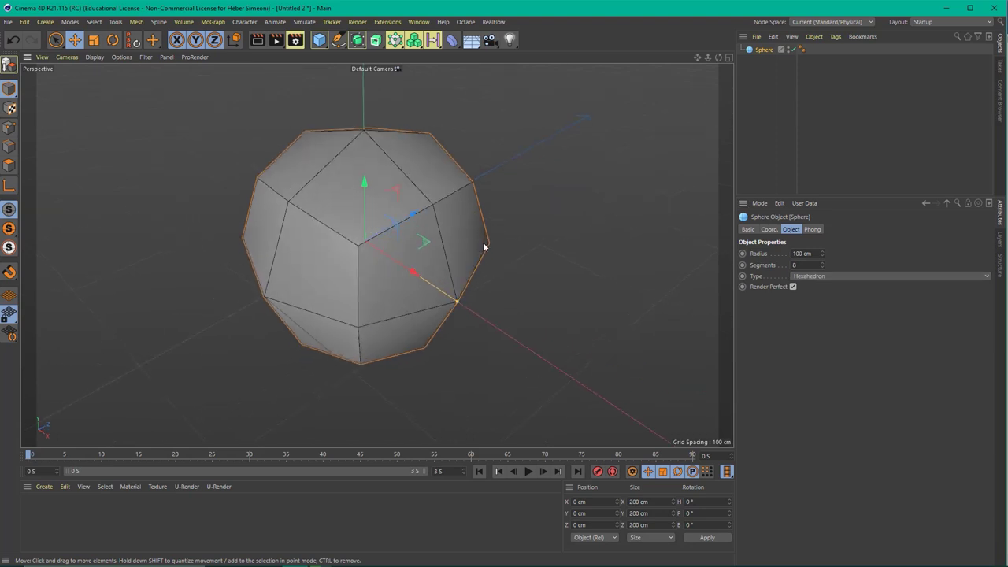
pyautogui.click(800, 277)
pyautogui.click(805, 287)
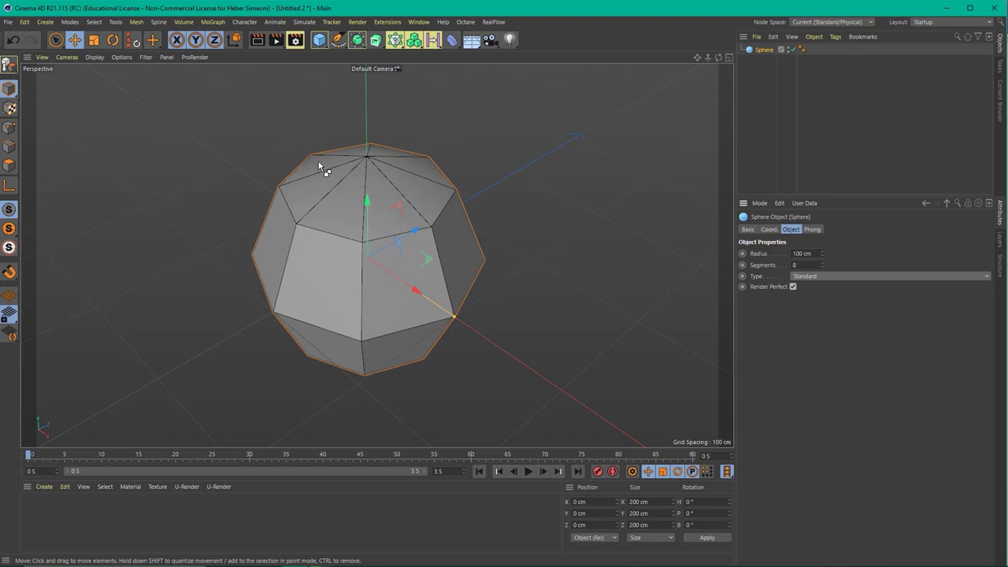
pyautogui.click(809, 277)
pyautogui.click(809, 310)
pyautogui.moveTo(450, 219)
pyautogui.keyDown('alt'); pyautogui.mouseDown()
pyautogui.moveTo(386, 329)
pyautogui.moveTo(394, 169)
pyautogui.moveTo(393, 189)
pyautogui.moveTo(504, 211)
pyautogui.mouseUp(); pyautogui.keyUp('alt')
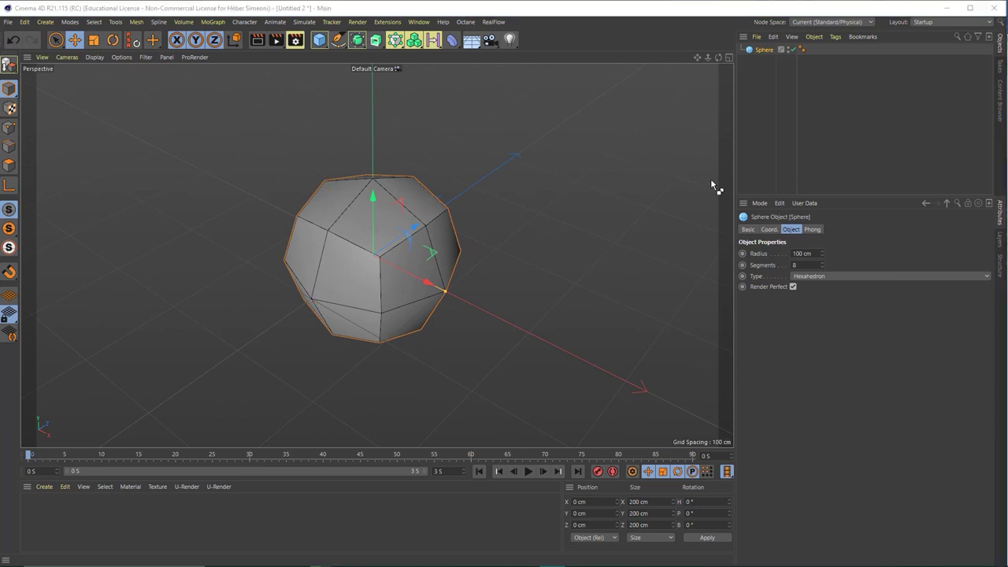
pyautogui.click(552, 207)
pyautogui.moveTo(407, 234)
pyautogui.keyDown('alt'); pyautogui.mouseDown()
pyautogui.moveTo(417, 212)
pyautogui.moveTo(436, 211)
pyautogui.mouseUp(); pyautogui.keyUp('alt')
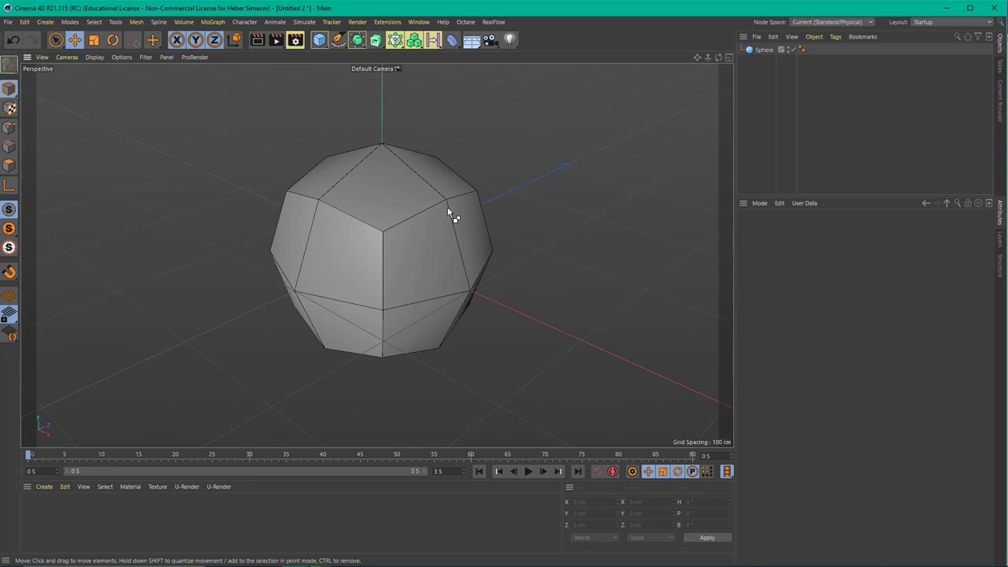
pyautogui.click(764, 49)
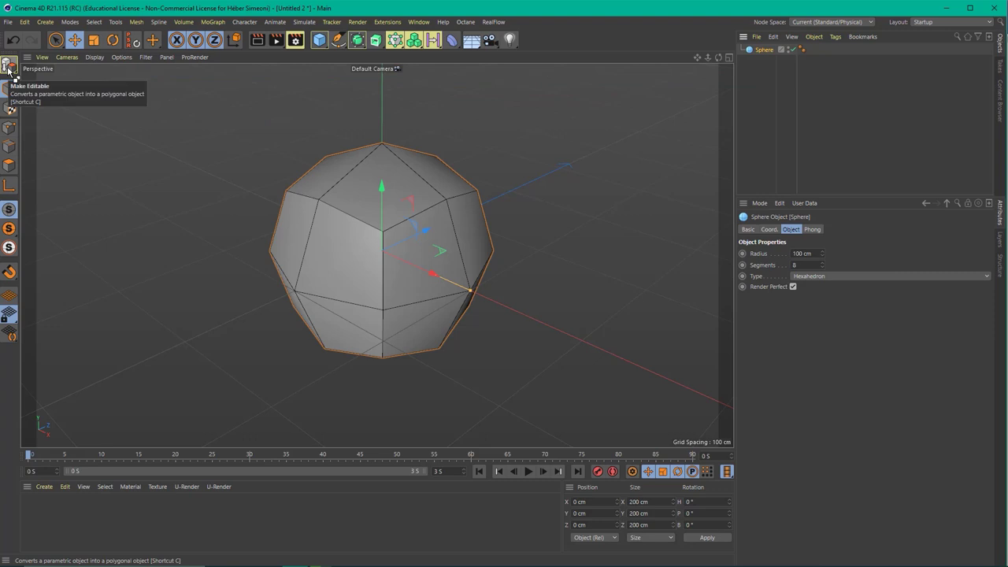
# Step: Make the Hexahedron sphere editable and switch to Polygons mode
pyautogui.click(10, 68)
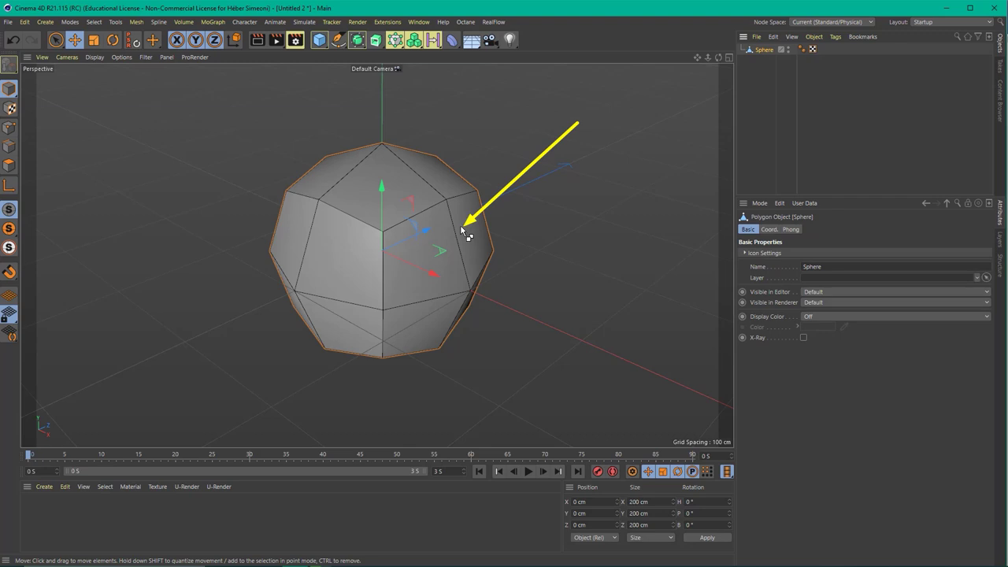
pyautogui.click(16, 166)
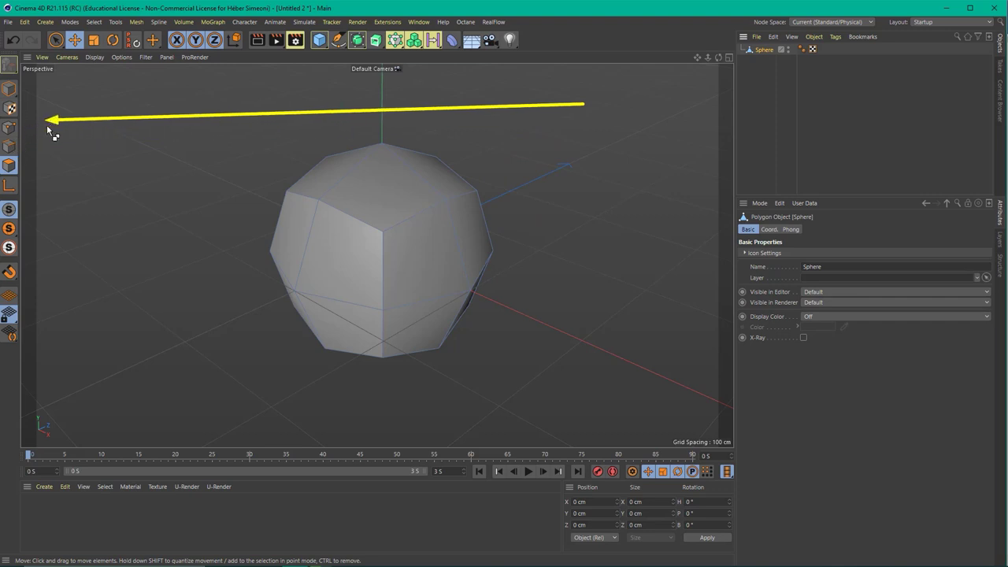
pyautogui.click(11, 166)
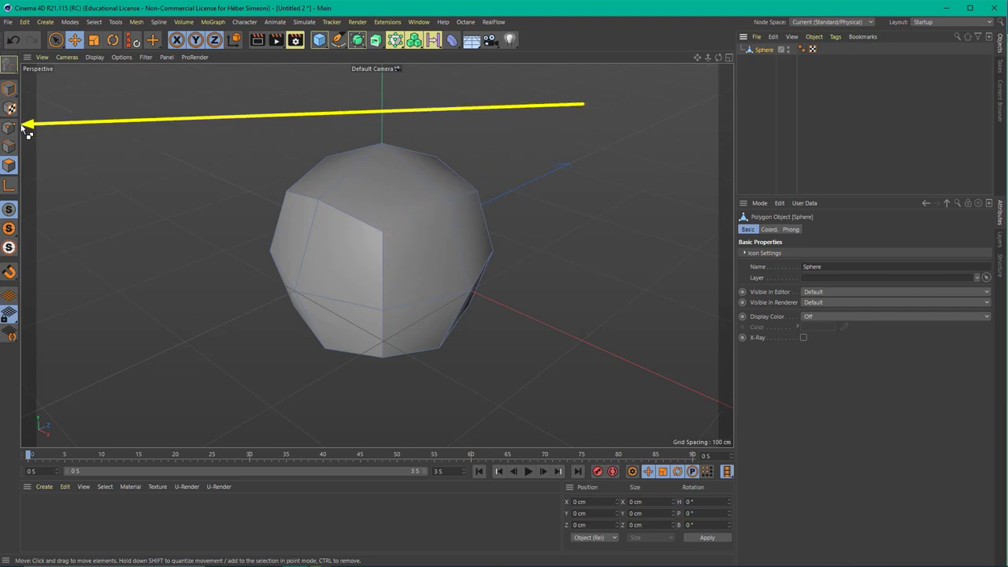
pyautogui.click(10, 165)
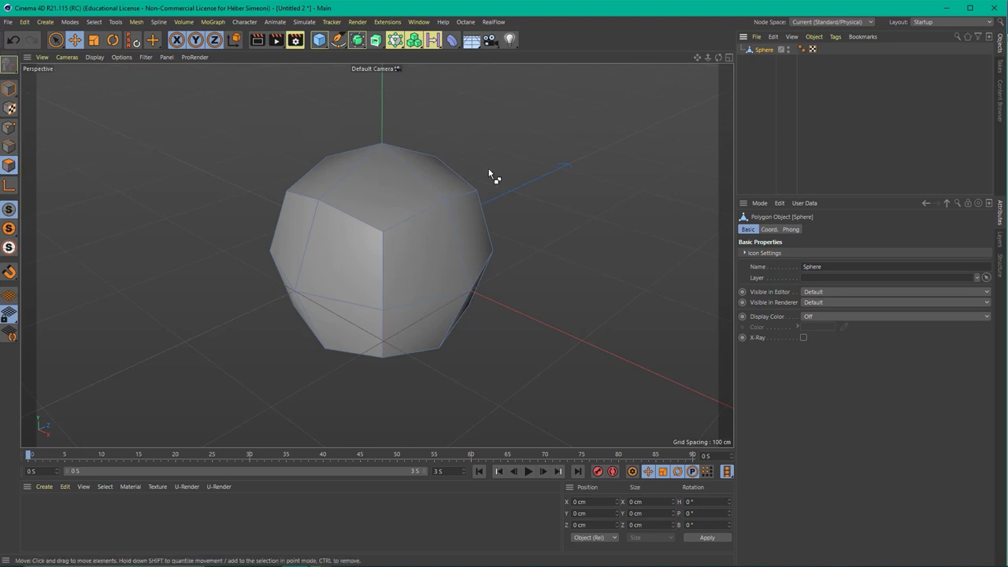
# Step: Select all 24 polygons and start Extrude Inner with Preserve Groups unchecked
pyautogui.hotkey('ctrl', 'a')
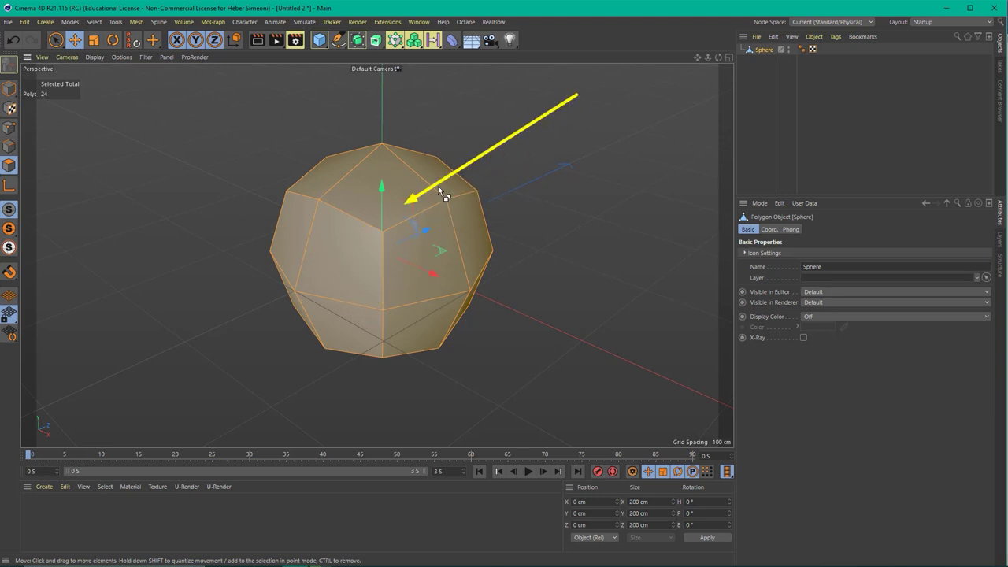
pyautogui.rightClick(400, 186)
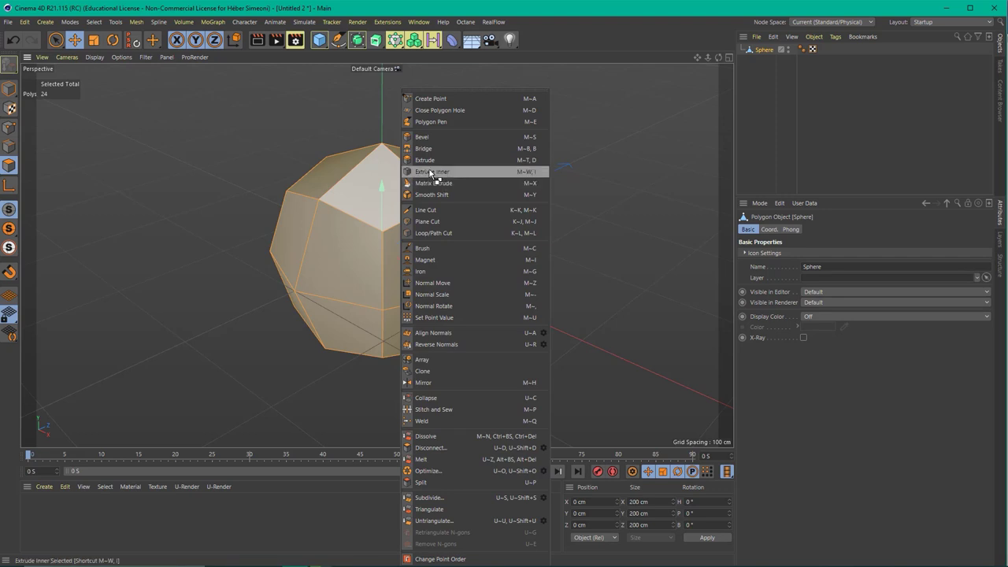
pyautogui.click(431, 172)
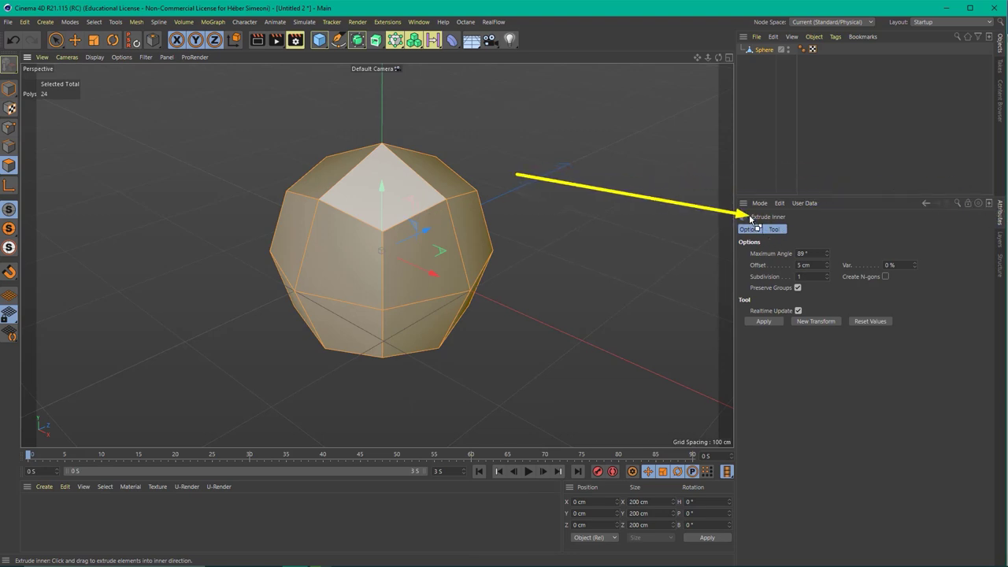
pyautogui.click(798, 287)
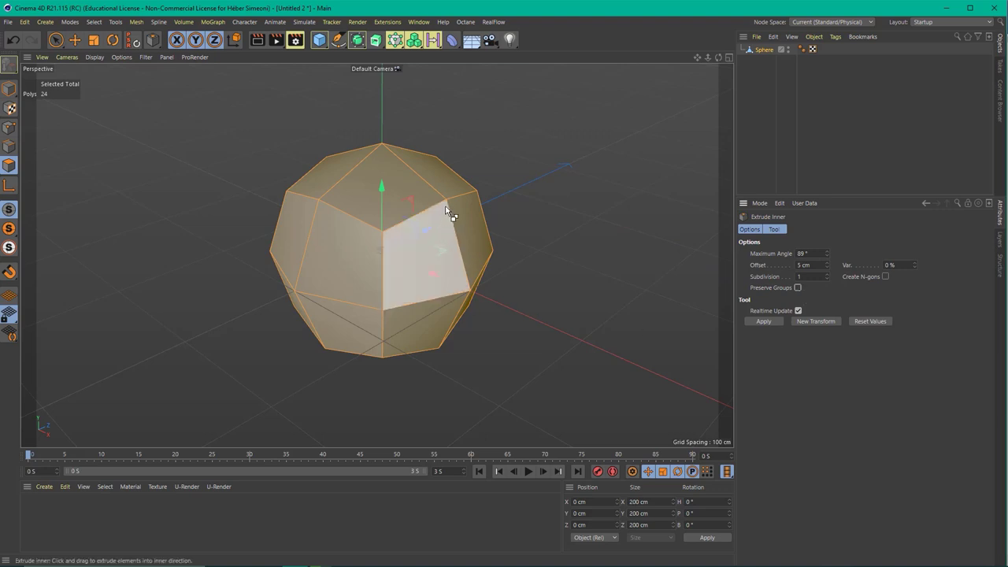
# Step: Drag to inset the faces, redoing it until the offset is 15.1 cm
pyautogui.moveTo(447, 212)
pyautogui.mouseDown()
pyautogui.moveTo(673, 292)
pyautogui.moveTo(672, 279)
pyautogui.moveTo(450, 214)
pyautogui.mouseUp()
pyautogui.hotkey('ctrl', 'z')
pyautogui.moveTo(675, 291); pyautogui.dragTo(674, 292)
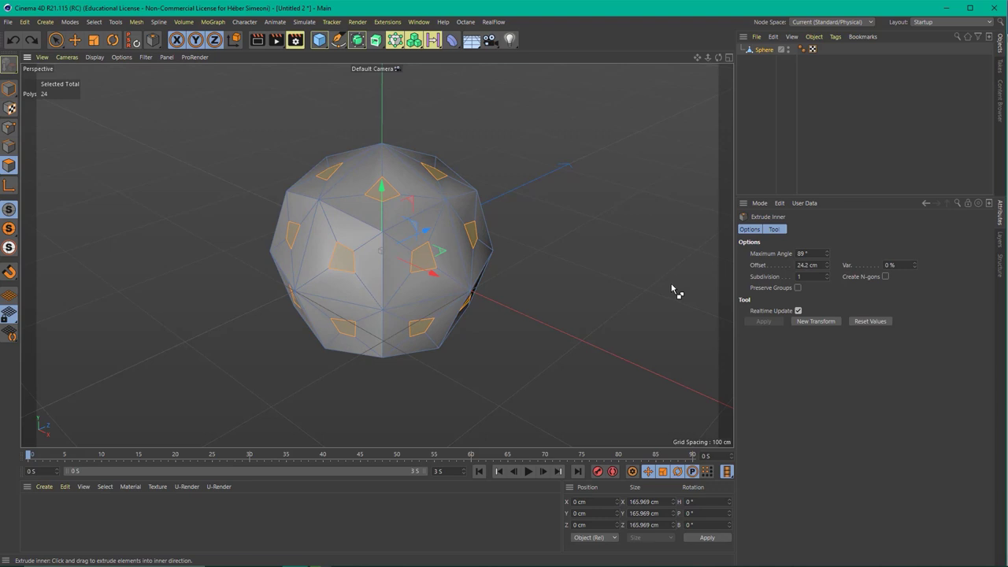
pyautogui.moveTo(672, 286); pyautogui.dragTo(671, 290)
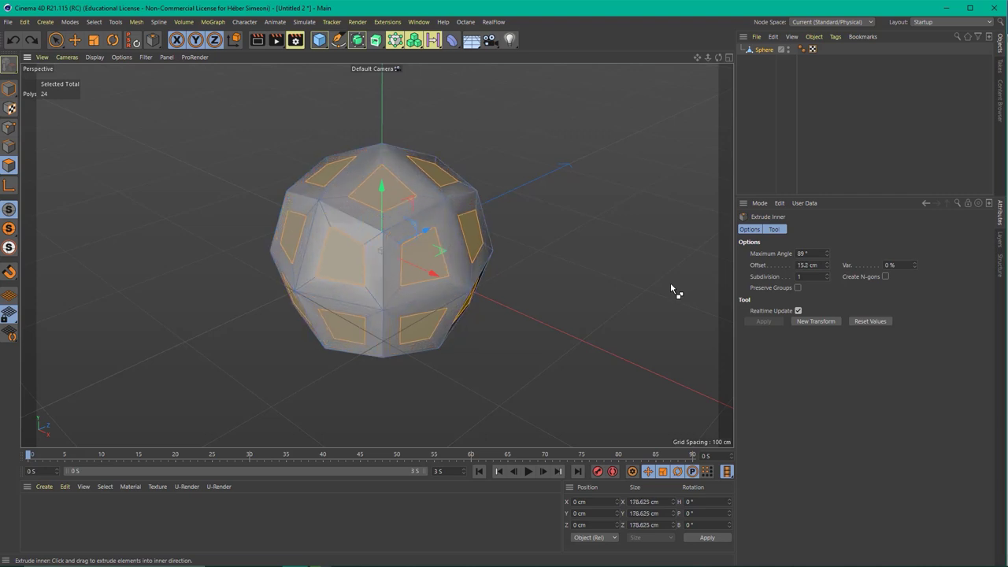
pyautogui.moveTo(486, 199)
pyautogui.keyDown('alt'); pyautogui.mouseDown()
pyautogui.moveTo(651, 134)
pyautogui.moveTo(457, 113)
pyautogui.moveTo(441, 130)
pyautogui.moveTo(551, 181)
pyautogui.moveTo(557, 148)
pyautogui.moveTo(557, 189)
pyautogui.mouseUp(); pyautogui.keyUp('alt')
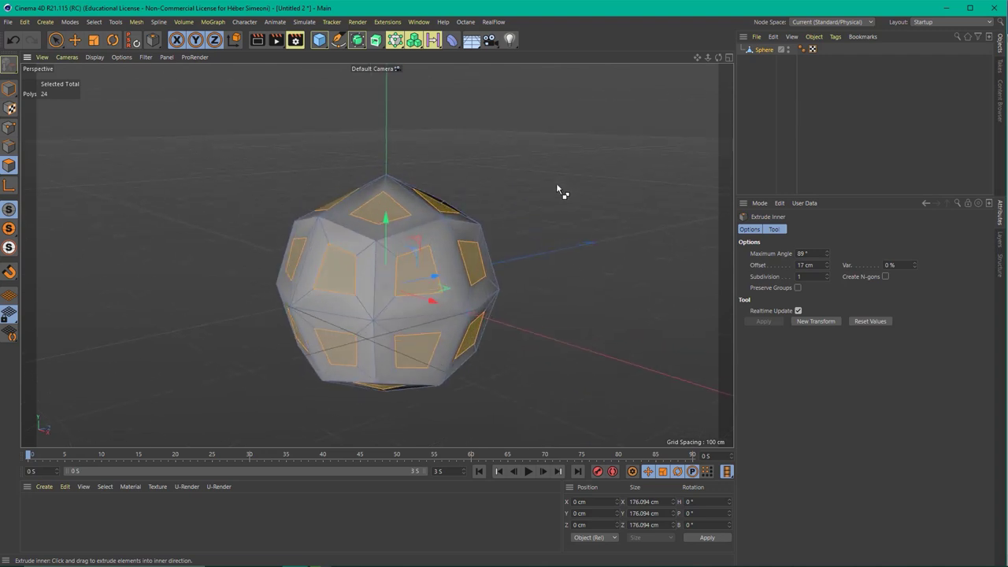
pyautogui.hotkey('ctrl', 'z')
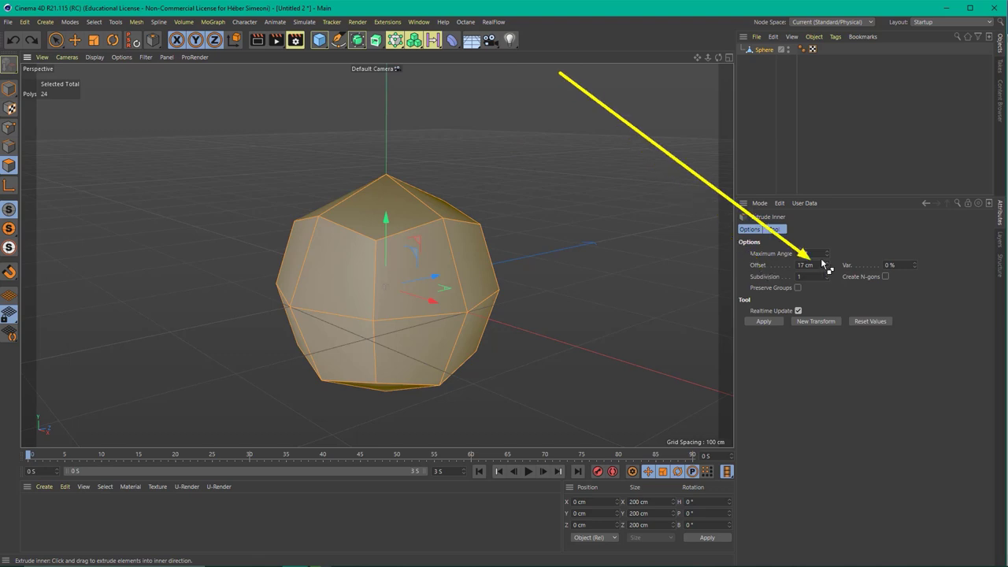
pyautogui.moveTo(440, 228); pyautogui.dragTo(672, 290)
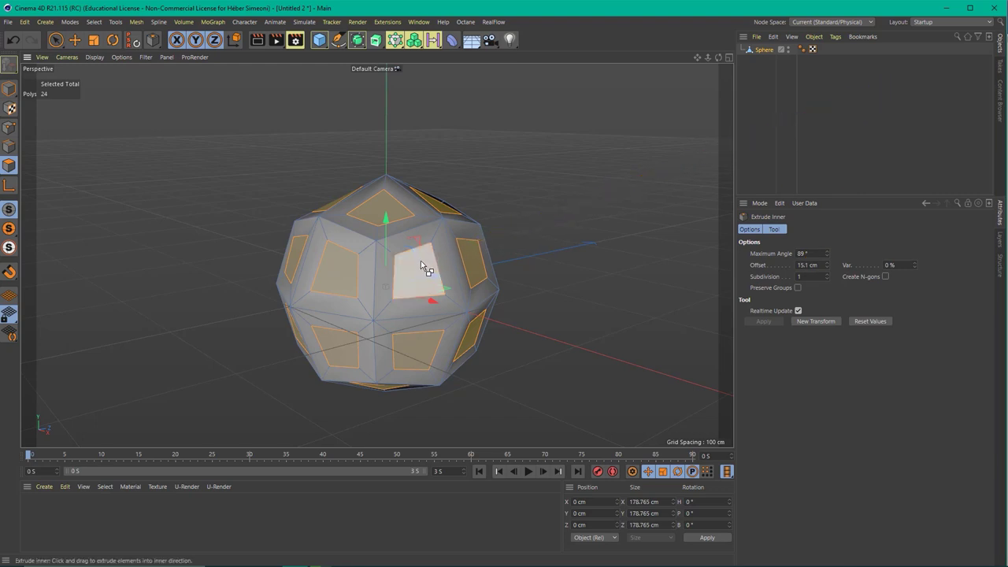
# Step: Bevel the inset faces outward by about 56.566 cm as separate plates
pyautogui.rightClick(422, 262)
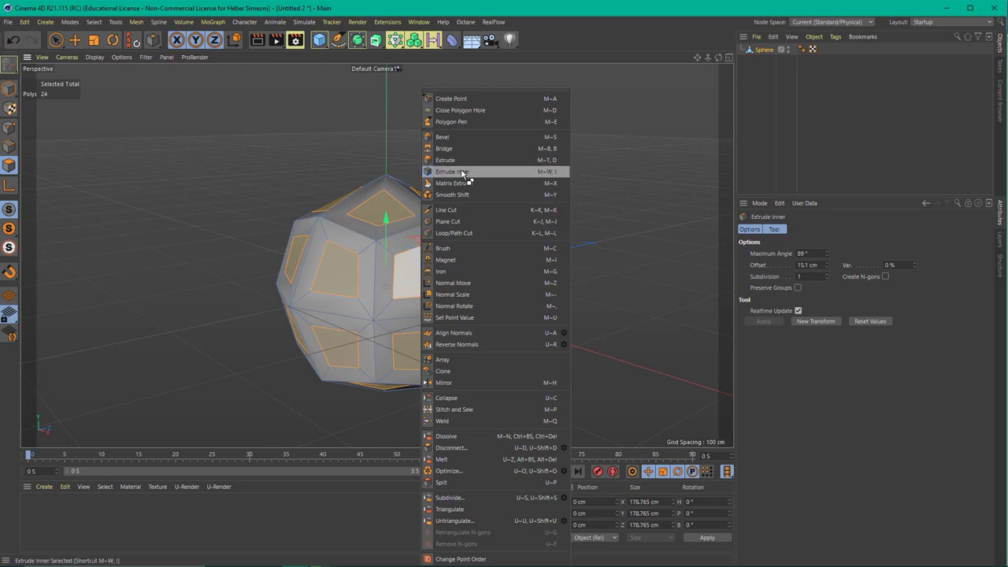
pyautogui.click(463, 137)
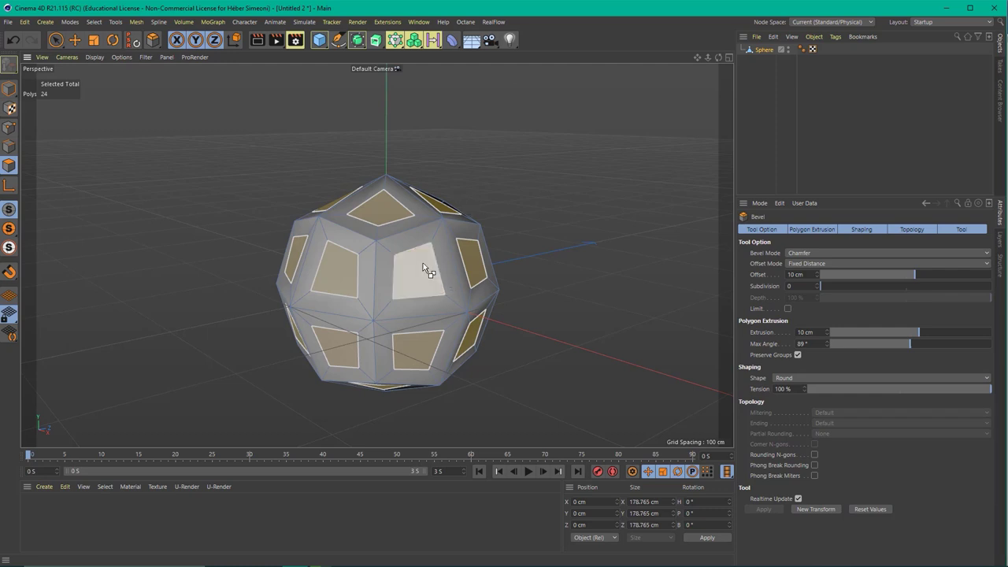
pyautogui.moveTo(422, 263); pyautogui.dragTo(453, 254)
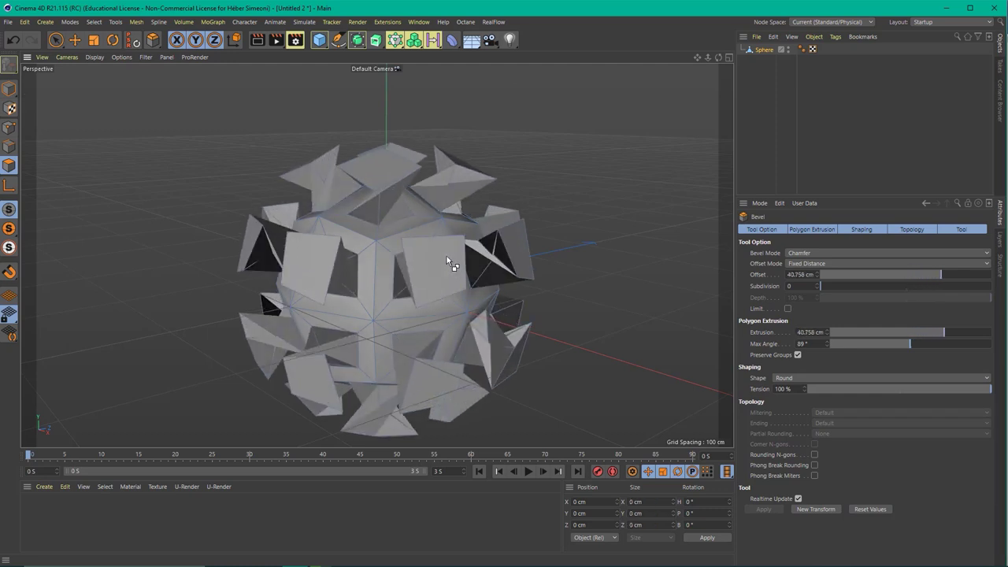
pyautogui.scroll(-3, 600, 211)
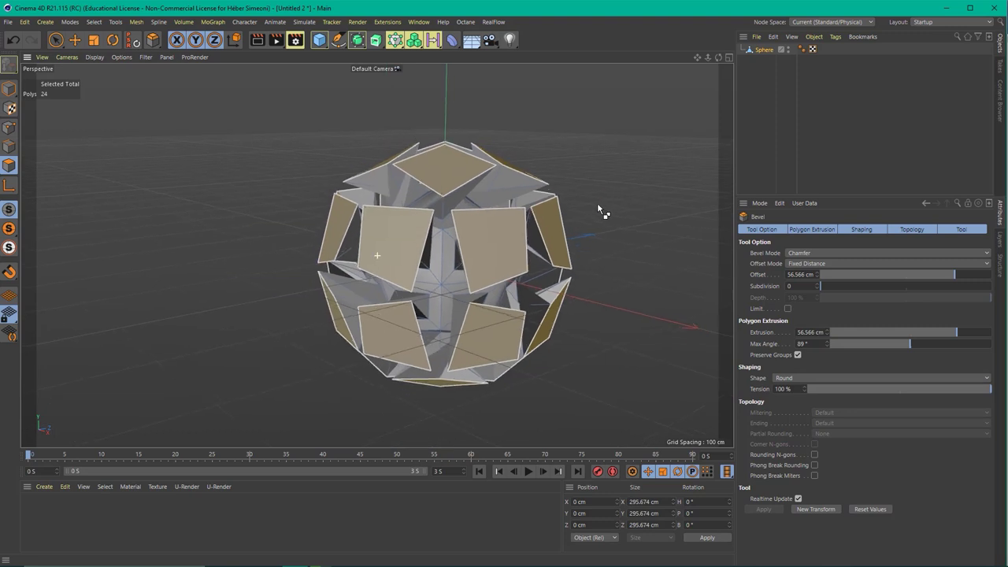
pyautogui.moveTo(603, 209)
pyautogui.keyDown('alt'); pyautogui.mouseDown()
pyautogui.moveTo(583, 227)
pyautogui.moveTo(450, 238)
pyautogui.moveTo(557, 237)
pyautogui.moveTo(453, 245)
pyautogui.mouseUp(); pyautogui.keyUp('alt')
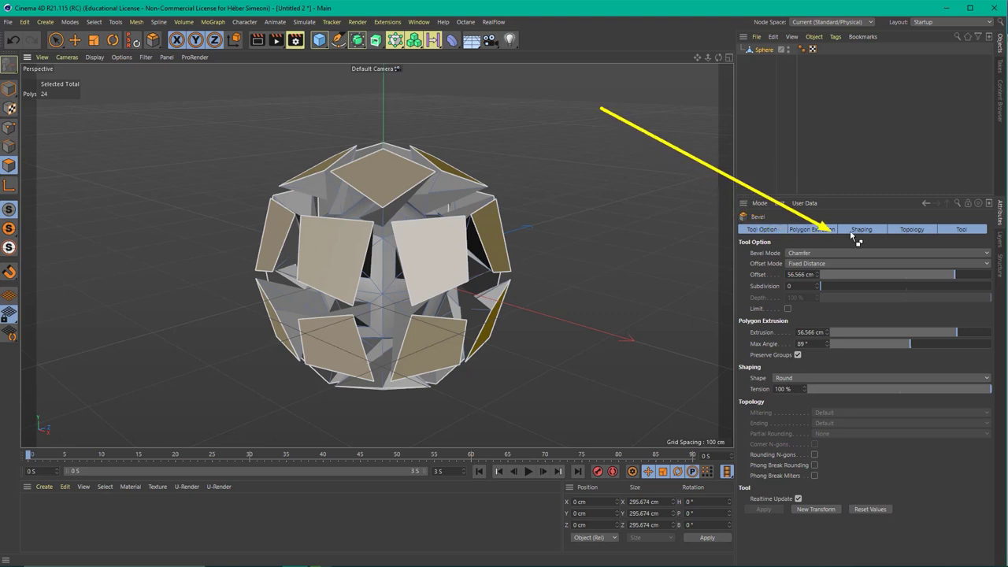
# Step: Show all Bevel attribute sections together in the Attributes panel
pyautogui.click(955, 229)
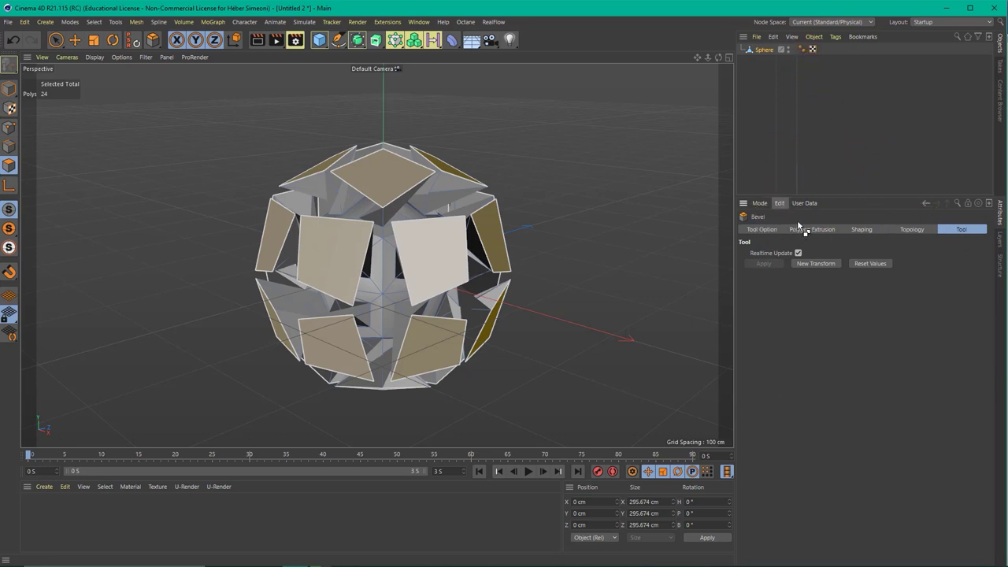
pyautogui.moveTo(763, 229); pyautogui.dragTo(861, 238)
pyautogui.keyDown('shift'); pyautogui.click(961, 229); pyautogui.keyUp('shift')
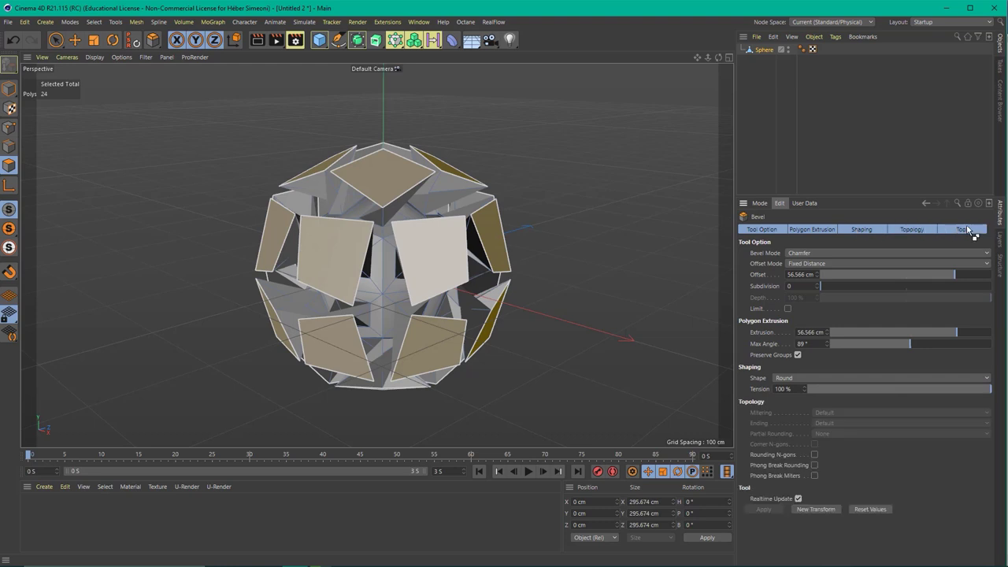
pyautogui.click(753, 230)
pyautogui.moveTo(753, 231); pyautogui.dragTo(968, 238)
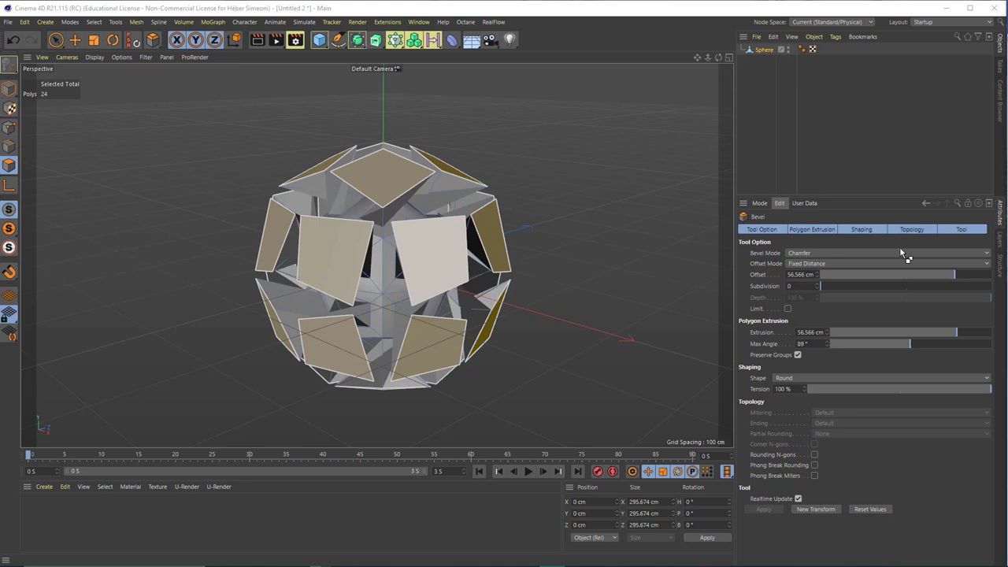
# Step: Set the bevel offset to 5 cm, subdivisions to 6 and depth to -100 %
pyautogui.doubleClick(817, 275)
pyautogui.press('BackSpace')
pyautogui.write('5')
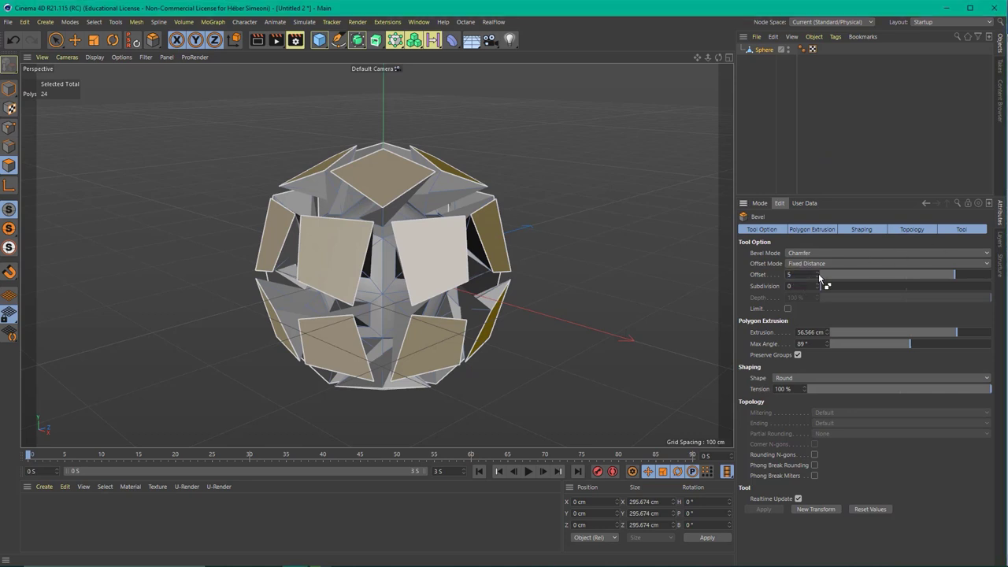
pyautogui.press('Return')
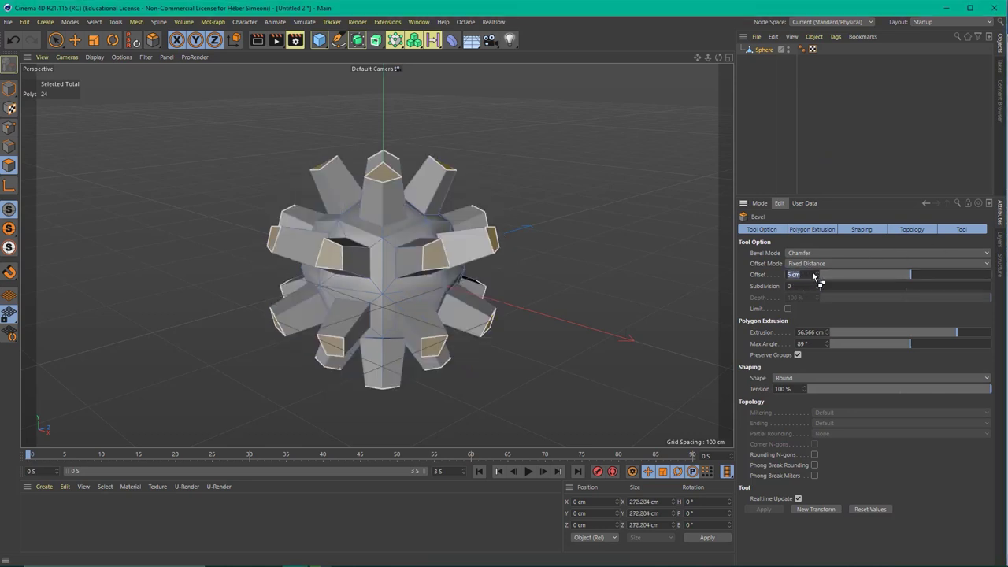
pyautogui.click(810, 287)
pyautogui.moveTo(810, 288); pyautogui.dragTo(815, 288)
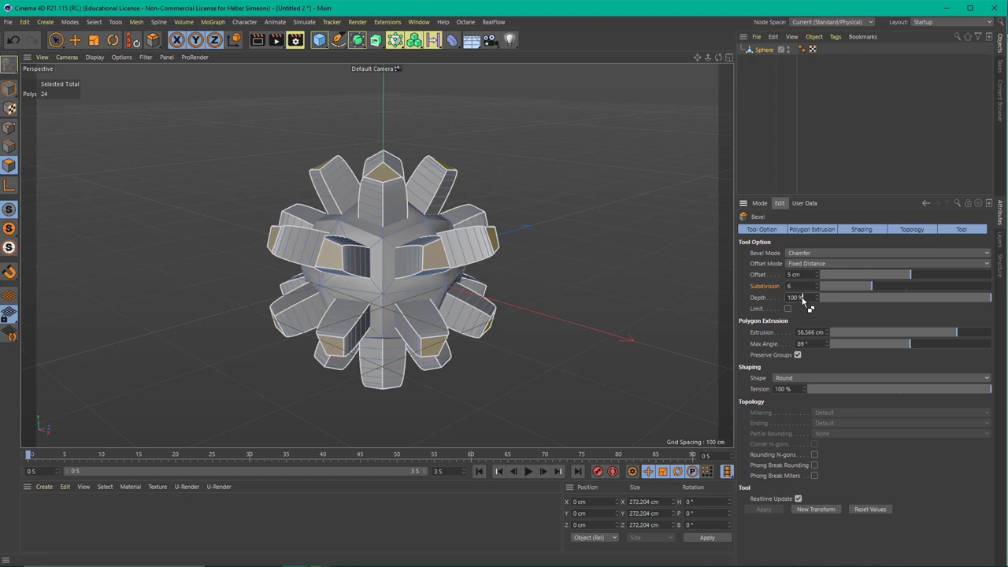
pyautogui.moveTo(856, 304); pyautogui.dragTo(798, 310)
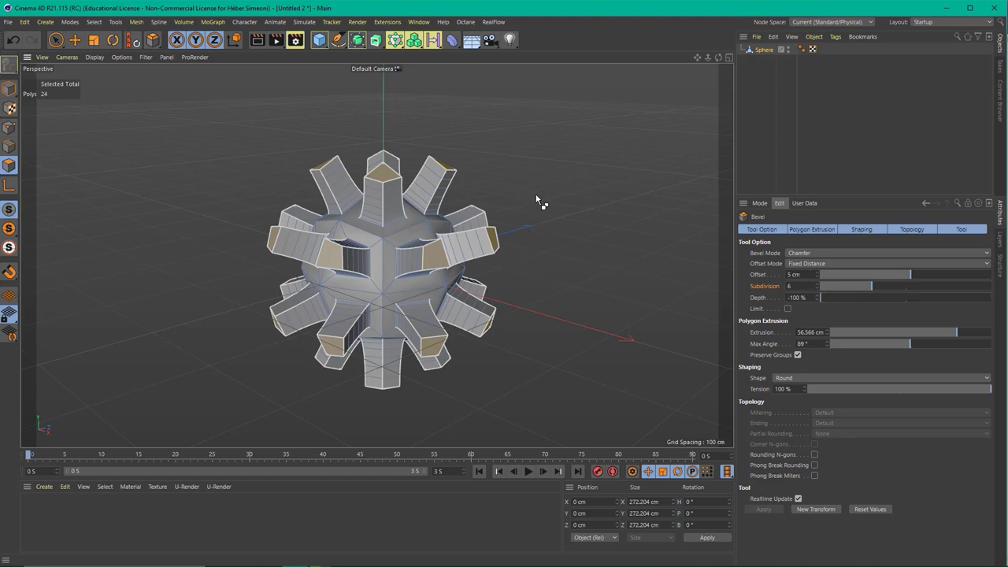
# Step: Set the bevel extrusion to 50 cm to lengthen the spikes
pyautogui.moveTo(542, 203)
pyautogui.keyDown('alt'); pyautogui.mouseDown()
pyautogui.moveTo(535, 193)
pyautogui.moveTo(576, 189)
pyautogui.moveTo(572, 164)
pyautogui.moveTo(598, 241)
pyautogui.mouseUp(); pyautogui.keyUp('alt')
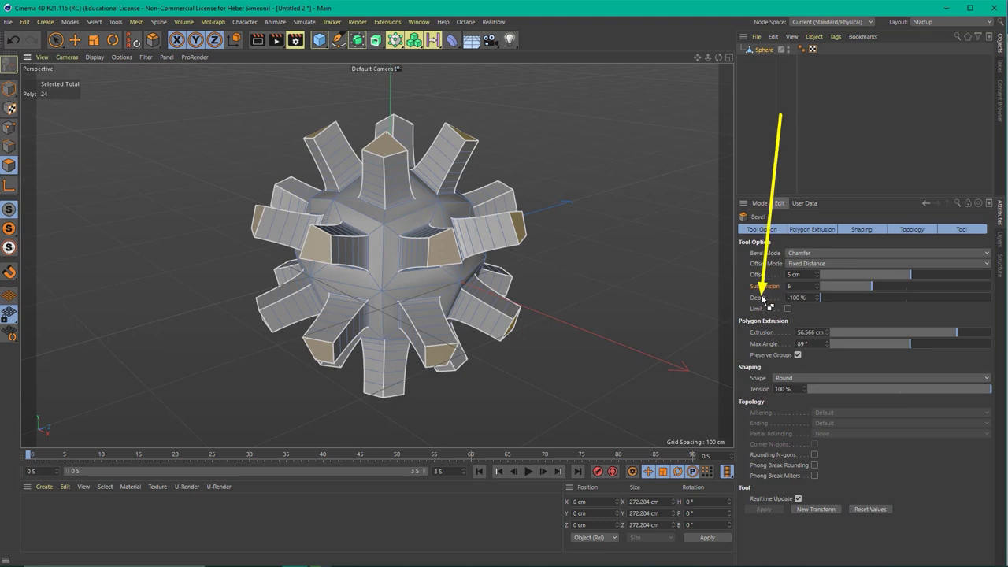
pyautogui.moveTo(948, 329); pyautogui.dragTo(968, 331)
pyautogui.doubleClick(801, 332)
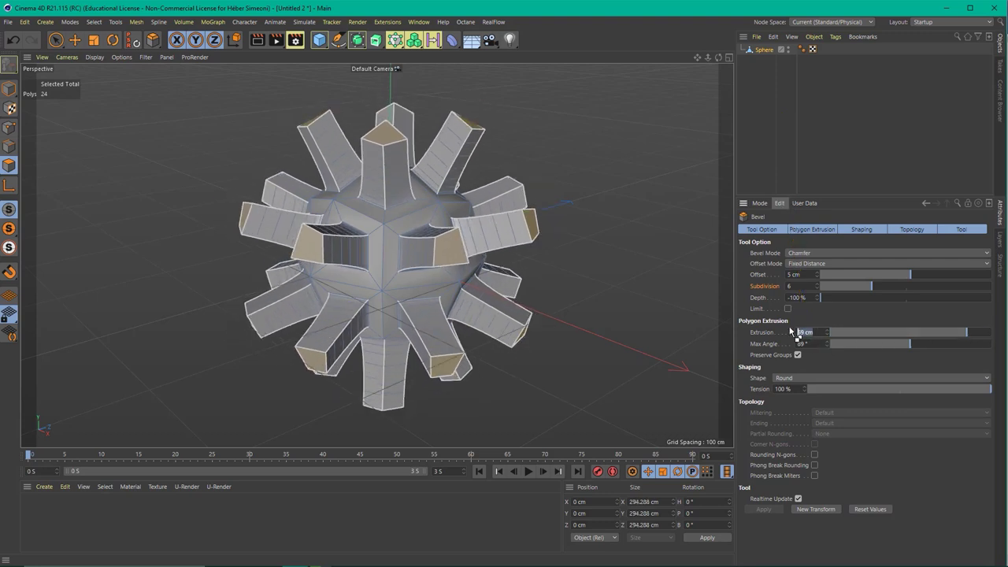
pyautogui.write('50')
pyautogui.press('Return')
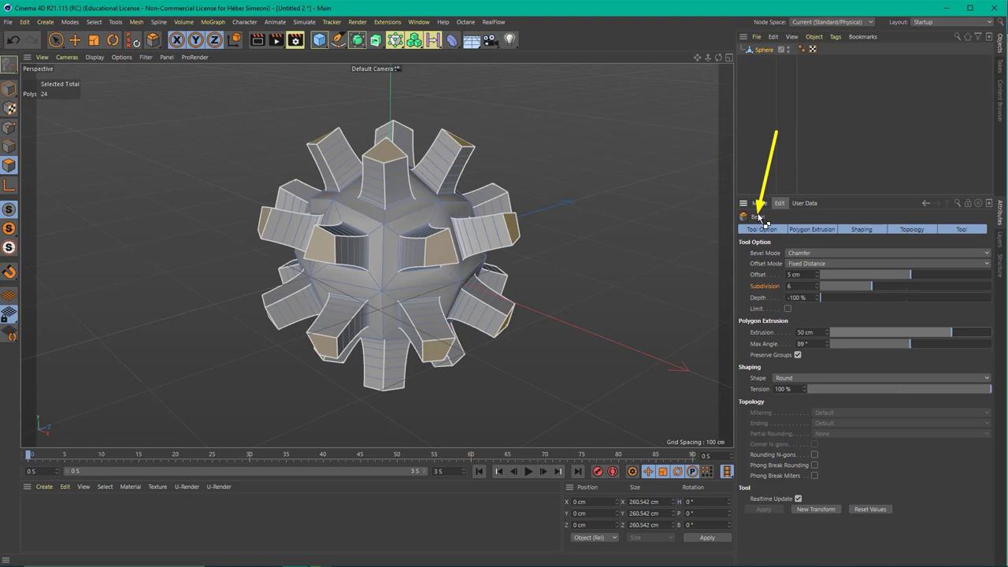
# Step: Start a new bevel transform with -3 cm offset, 6 subdivisions and 100 % depth
pyautogui.click(811, 509)
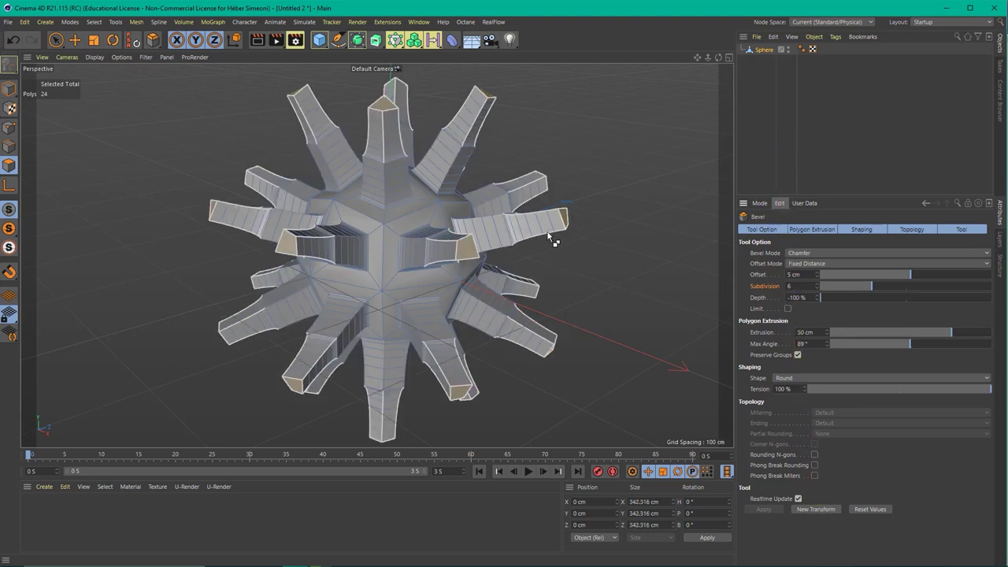
pyautogui.keyDown('alt'); pyautogui.moveTo(549, 238); pyautogui.dragTo(586, 254); pyautogui.keyUp('alt')
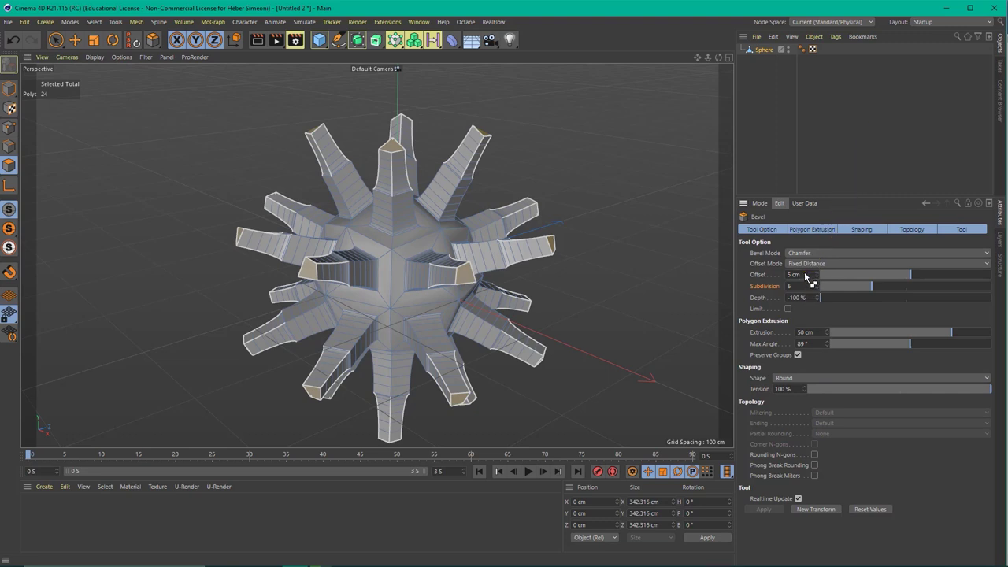
pyautogui.moveTo(805, 275); pyautogui.dragTo(805, 276)
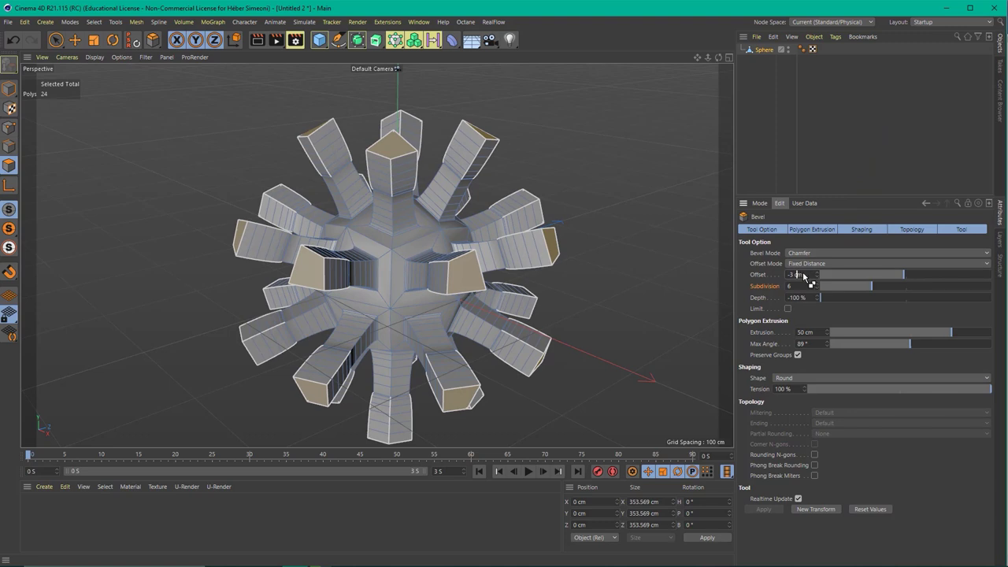
pyautogui.moveTo(915, 281); pyautogui.dragTo(819, 274)
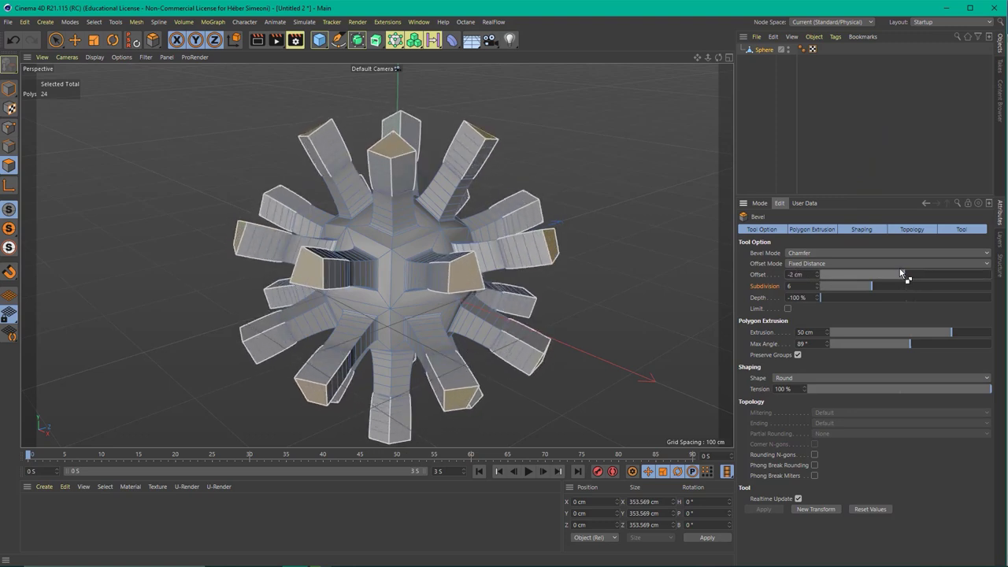
pyautogui.doubleClick(797, 287)
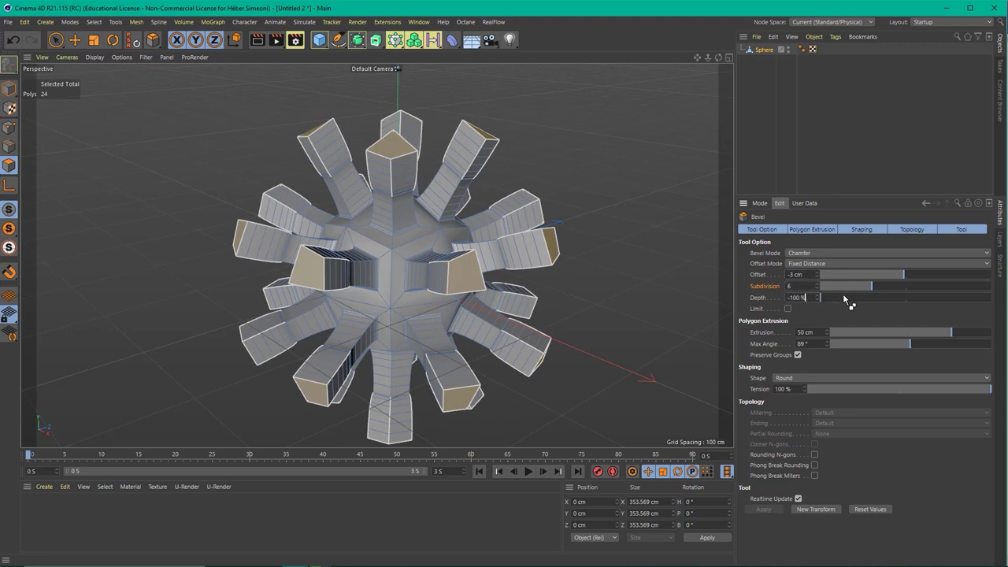
pyautogui.moveTo(843, 297); pyautogui.dragTo(724, 302)
pyautogui.moveTo(725, 301); pyautogui.dragTo(862, 235)
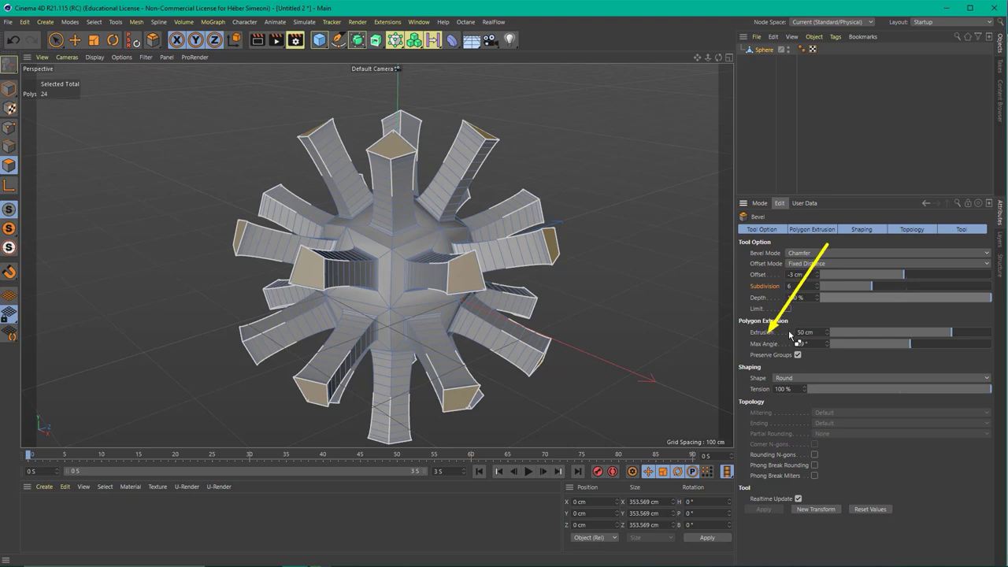
# Step: Shorten the bevel extrusion to 10 cm
pyautogui.moveTo(872, 334); pyautogui.dragTo(814, 334)
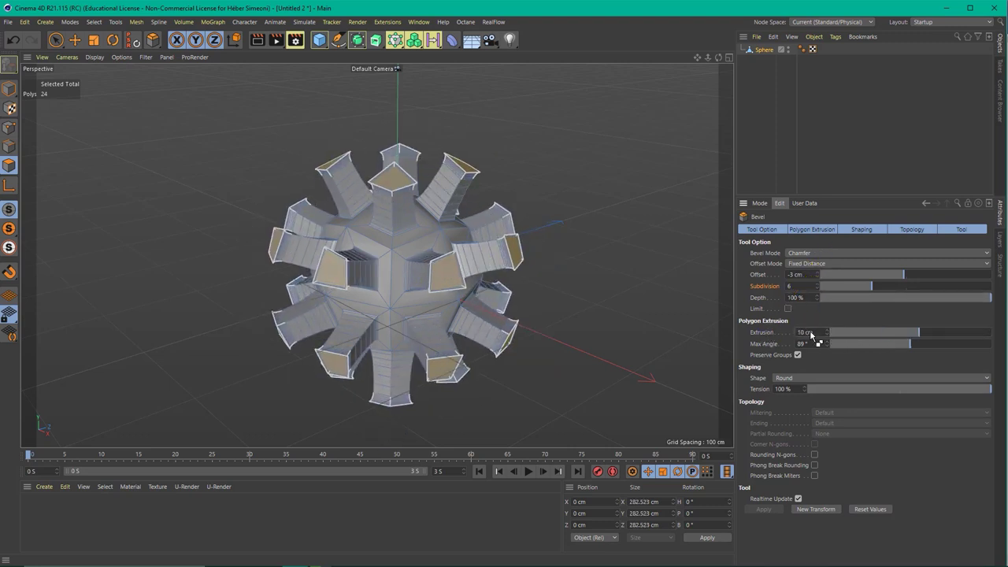
pyautogui.moveTo(962, 339); pyautogui.dragTo(913, 334)
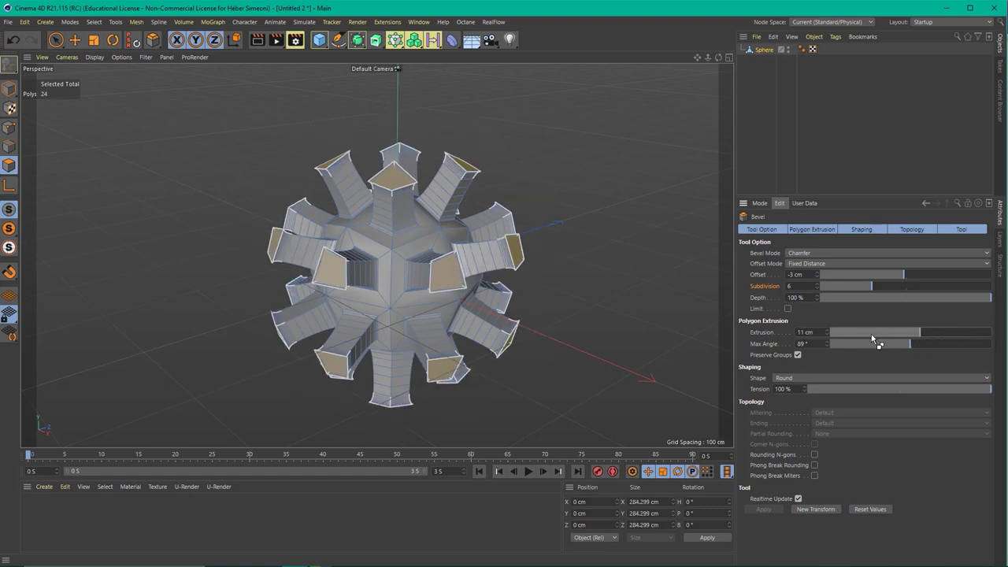
pyautogui.click(819, 334)
pyautogui.write('10')
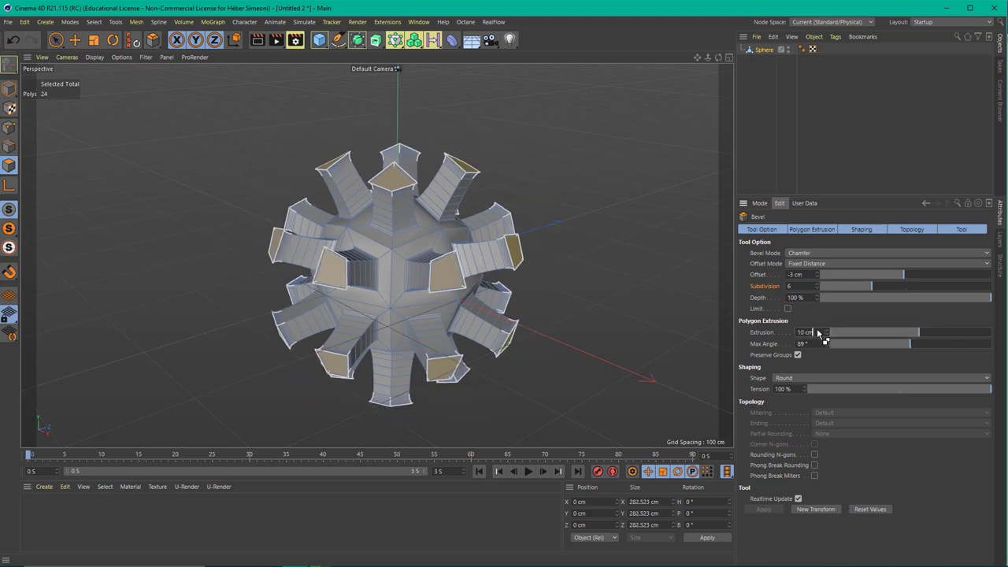
# Step: Commit the bevel and add another one with depth flipped to -100 %
pyautogui.click(819, 511)
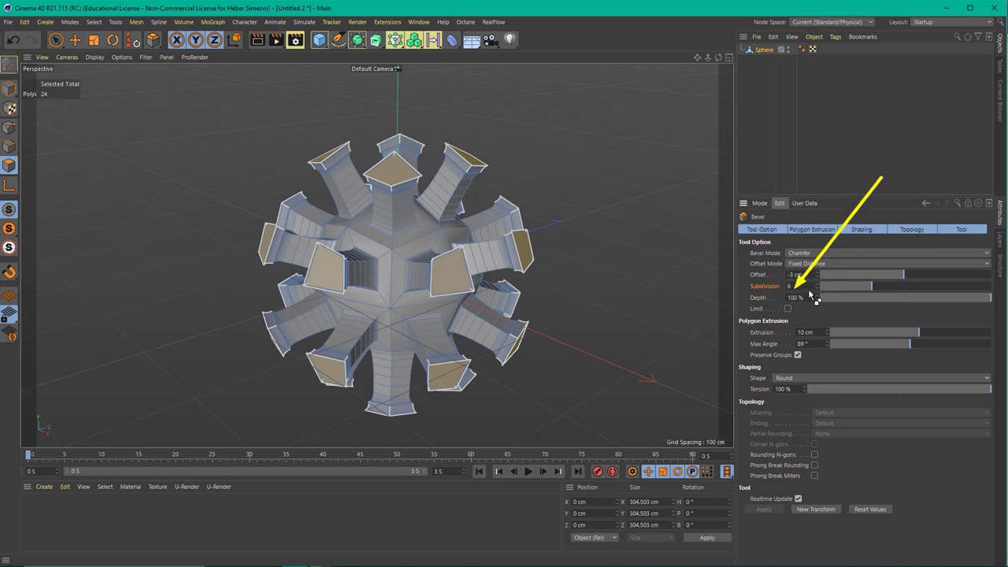
pyautogui.moveTo(850, 300); pyautogui.dragTo(812, 304)
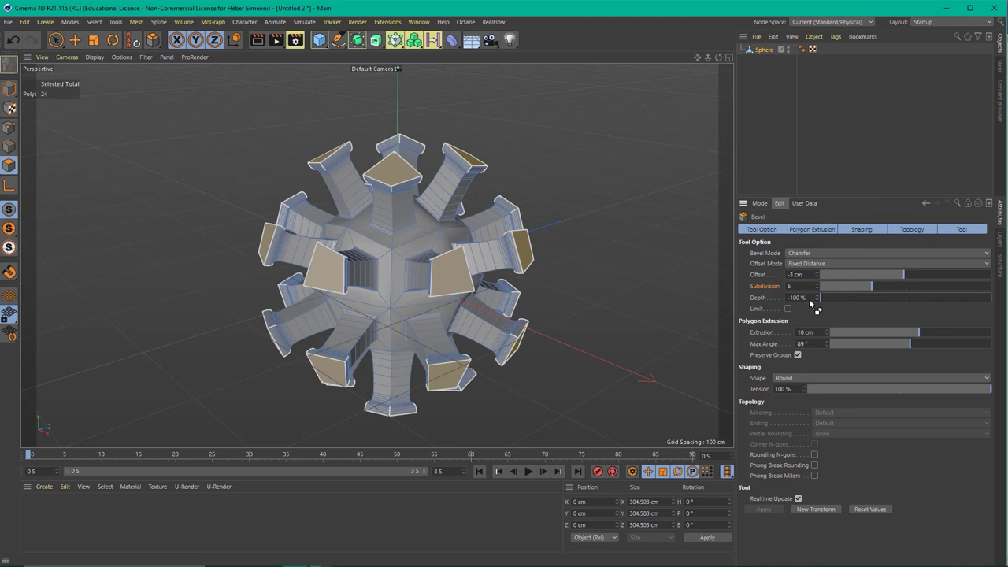
pyautogui.moveTo(811, 304)
pyautogui.mouseDown()
pyautogui.moveTo(970, 323)
pyautogui.moveTo(802, 318)
pyautogui.mouseUp()
# Step: Stack a further bevel with 10 cm offset and 100 % depth for rounded flared caps
pyautogui.click(819, 509)
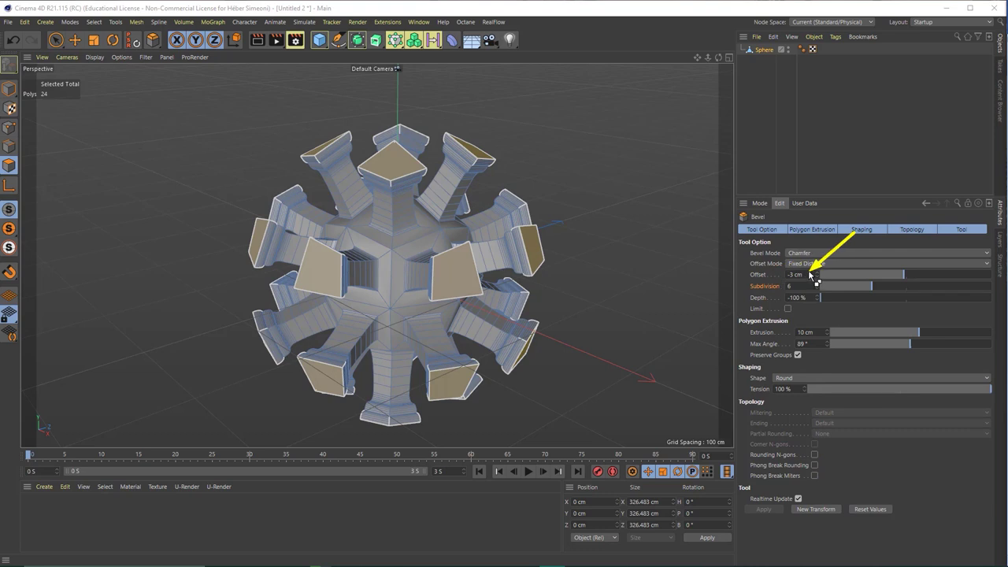
pyautogui.press('Return')
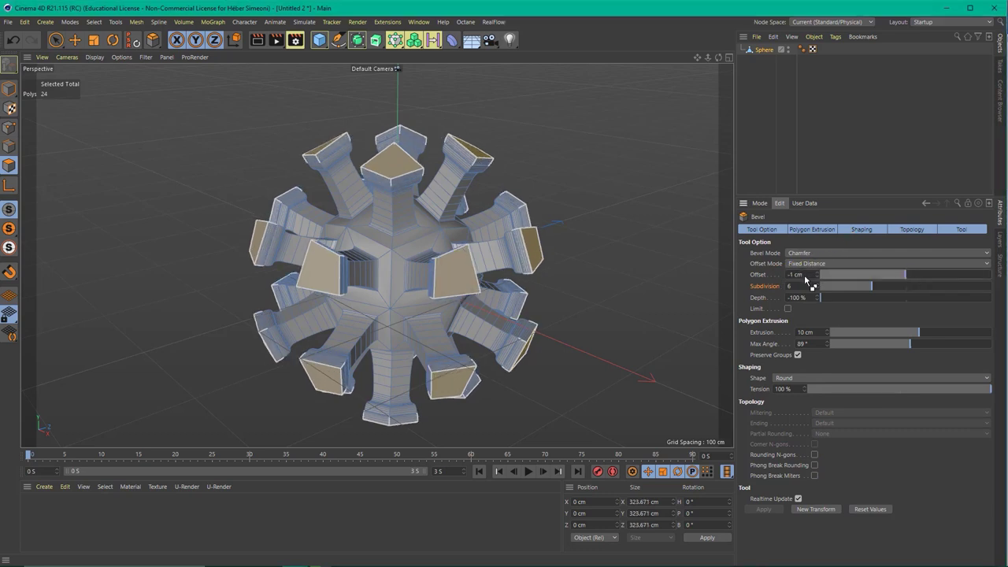
pyautogui.scroll(7, 800, 275)
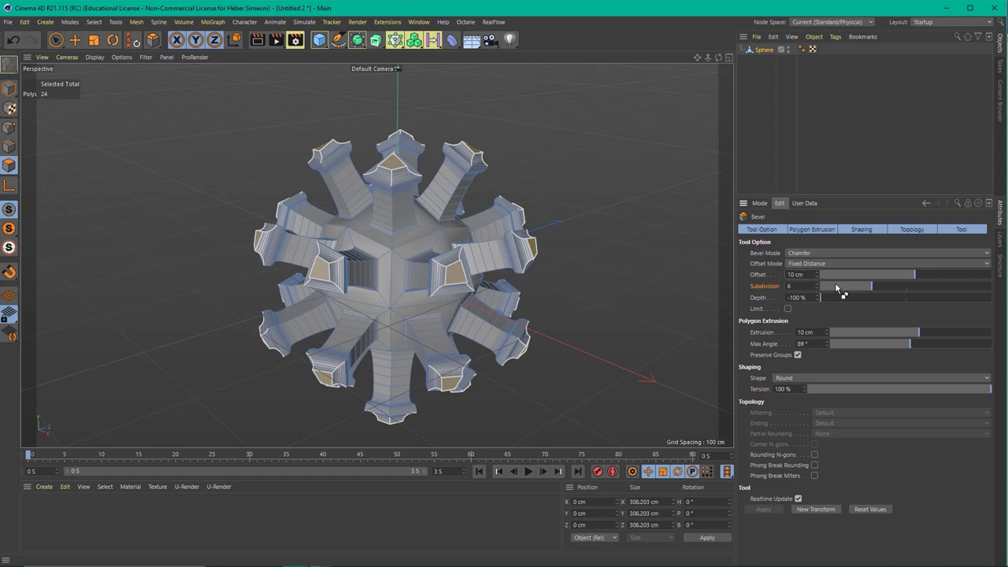
pyautogui.click(922, 275)
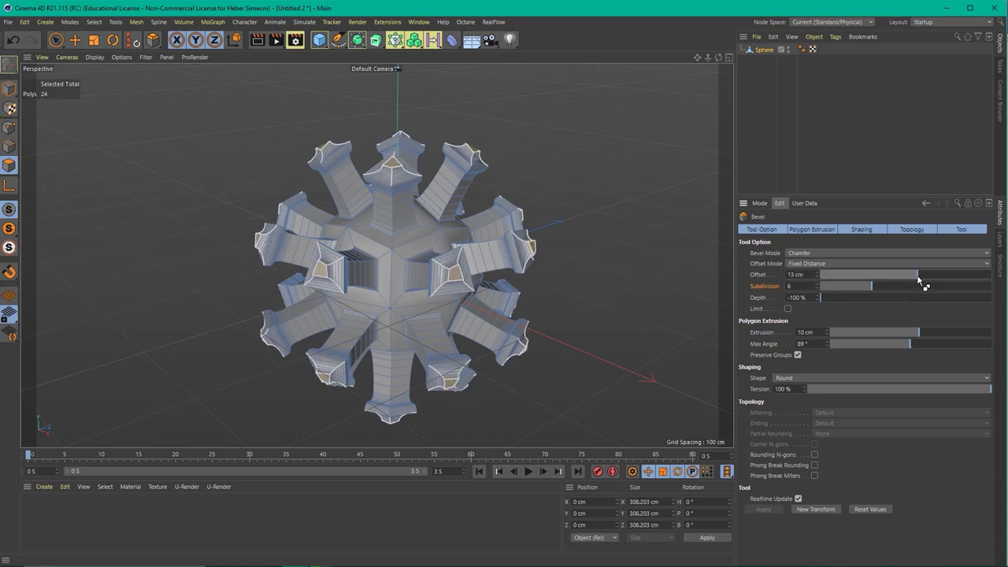
pyautogui.scroll(-10, 803, 276)
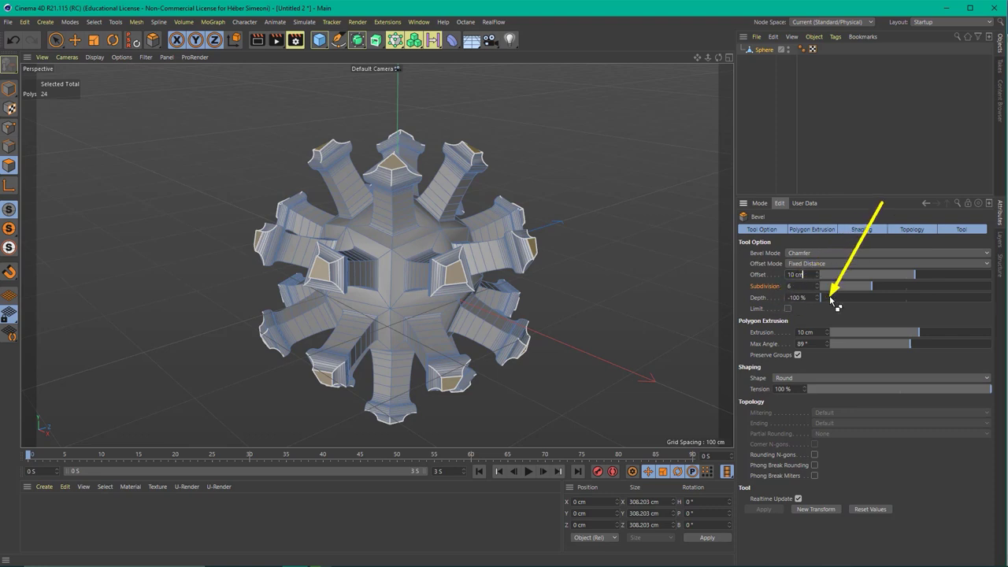
pyautogui.moveTo(831, 300); pyautogui.dragTo(991, 297)
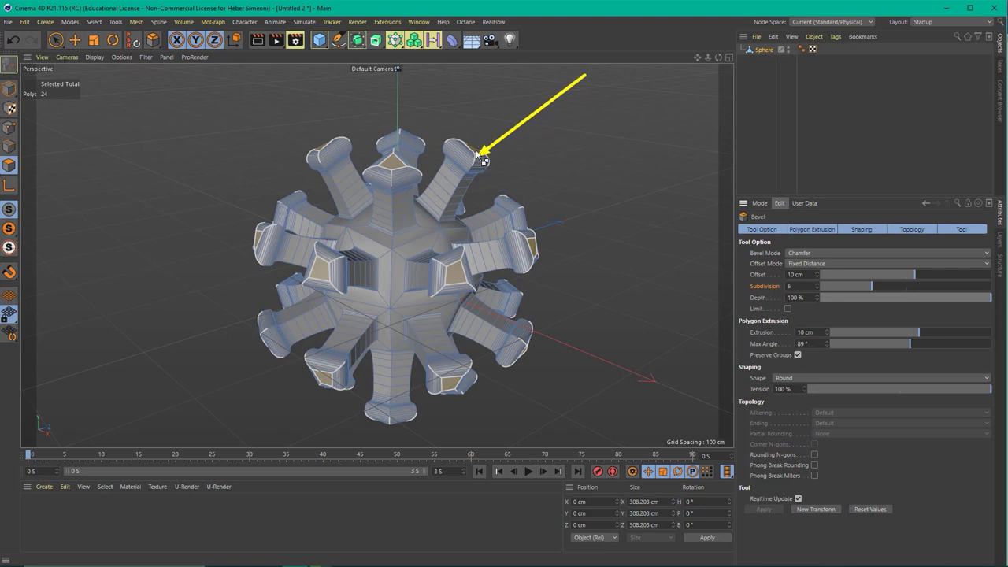
pyautogui.moveTo(559, 149)
pyautogui.keyDown('alt'); pyautogui.mouseDown()
pyautogui.moveTo(527, 189)
pyautogui.moveTo(384, 203)
pyautogui.mouseUp(); pyautogui.keyUp('alt')
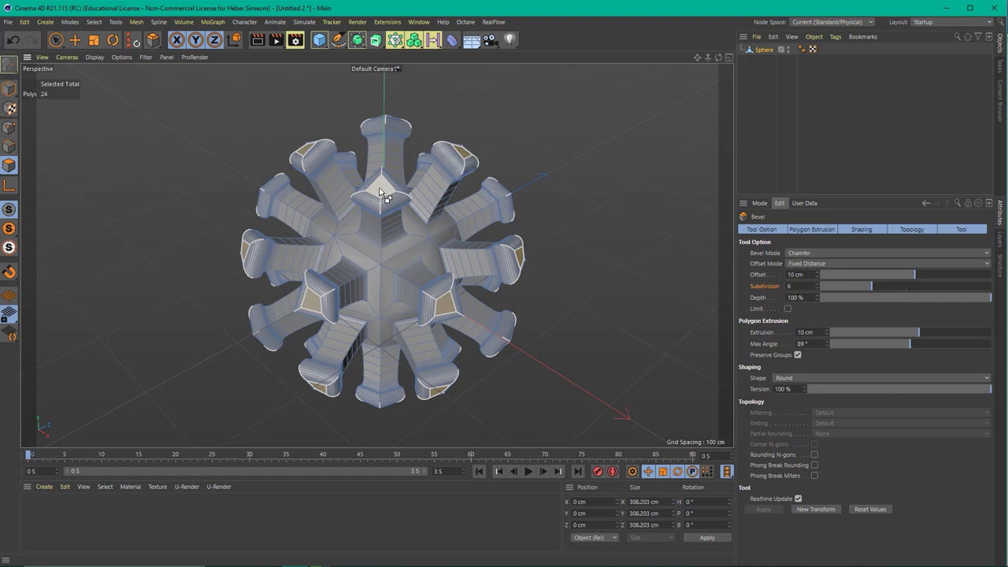
# Step: Extrude the spike tip faces inward into recessed holes, then return to Live Selection
pyautogui.rightClick(379, 192)
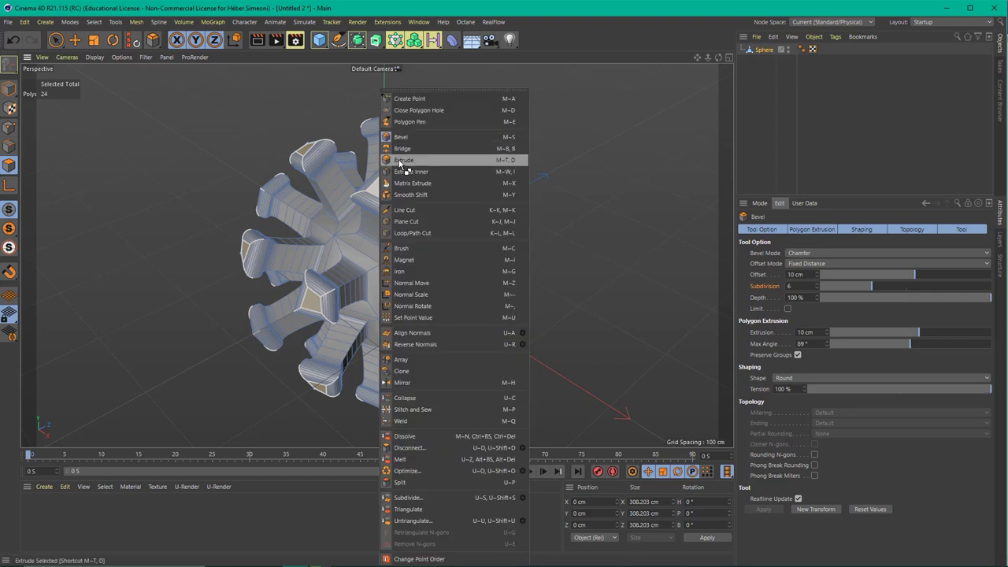
pyautogui.click(402, 161)
pyautogui.scroll(-2, 504, 142)
pyautogui.scroll(-2, 536, 114)
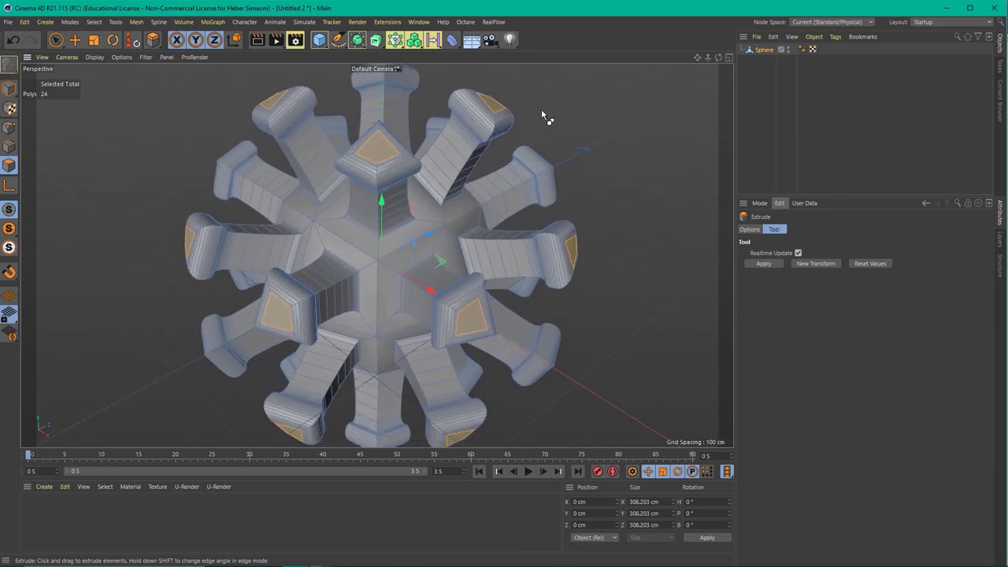
pyautogui.scroll(-3, 567, 114)
pyautogui.scroll(-2, 473, 181)
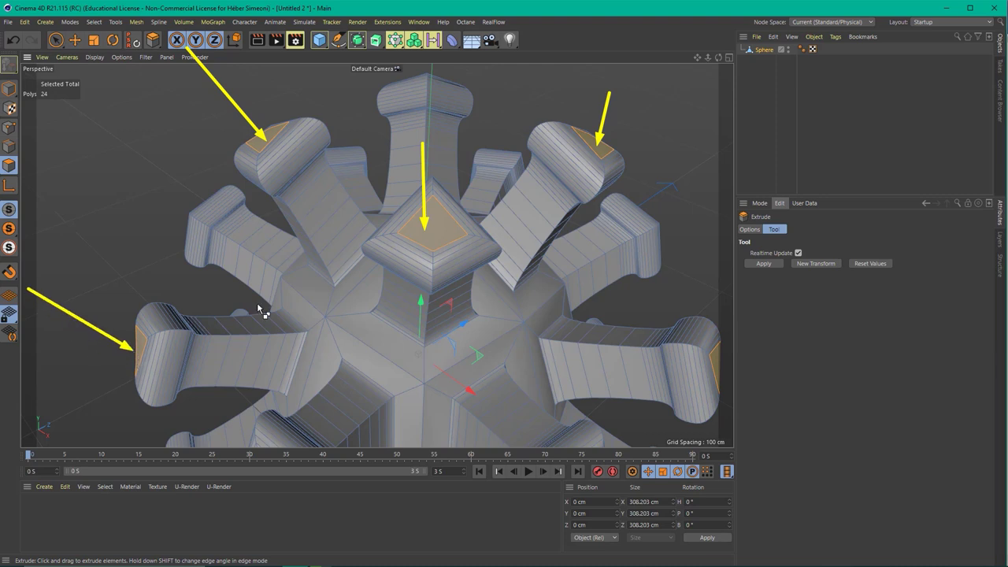
pyautogui.moveTo(674, 291); pyautogui.dragTo(675, 288)
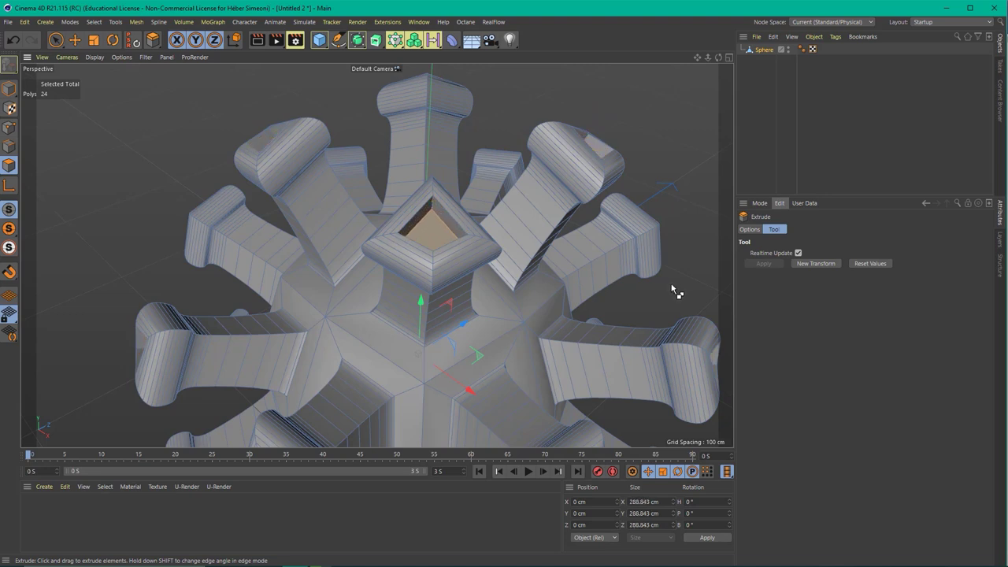
pyautogui.scroll(-3, 495, 126)
pyautogui.moveTo(496, 126)
pyautogui.keyDown('alt'); pyautogui.mouseDown()
pyautogui.moveTo(567, 210)
pyautogui.moveTo(544, 112)
pyautogui.moveTo(551, 157)
pyautogui.moveTo(543, 147)
pyautogui.moveTo(555, 133)
pyautogui.mouseUp(); pyautogui.keyUp('alt')
pyautogui.press('space')
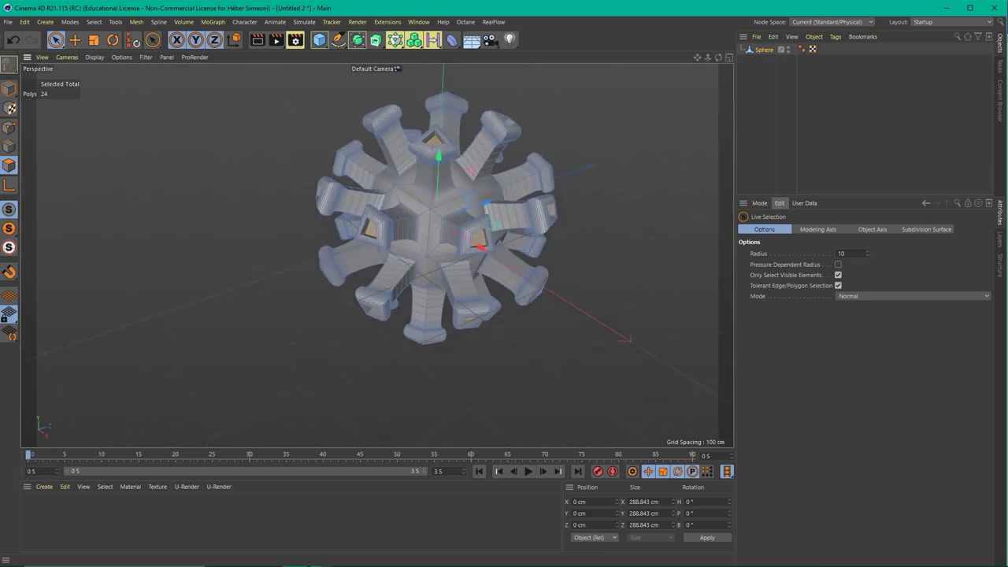
# Step: Nest the Sphere under a new Subdivision Surface (Catmull-Clark N-Gons, level 2) and return to Model mode
pyautogui.click(696, 240)
pyautogui.moveTo(540, 198)
pyautogui.keyDown('alt'); pyautogui.mouseDown()
pyautogui.moveTo(622, 200)
pyautogui.moveTo(574, 200)
pyautogui.mouseUp(); pyautogui.keyUp('alt')
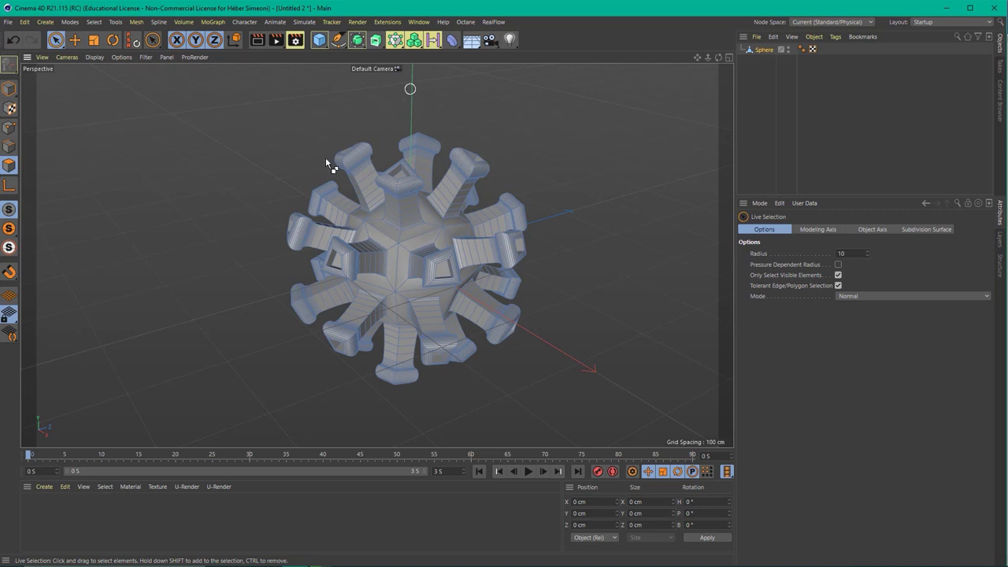
pyautogui.keyDown('alt'); pyautogui.click(359, 44); pyautogui.keyUp('alt')
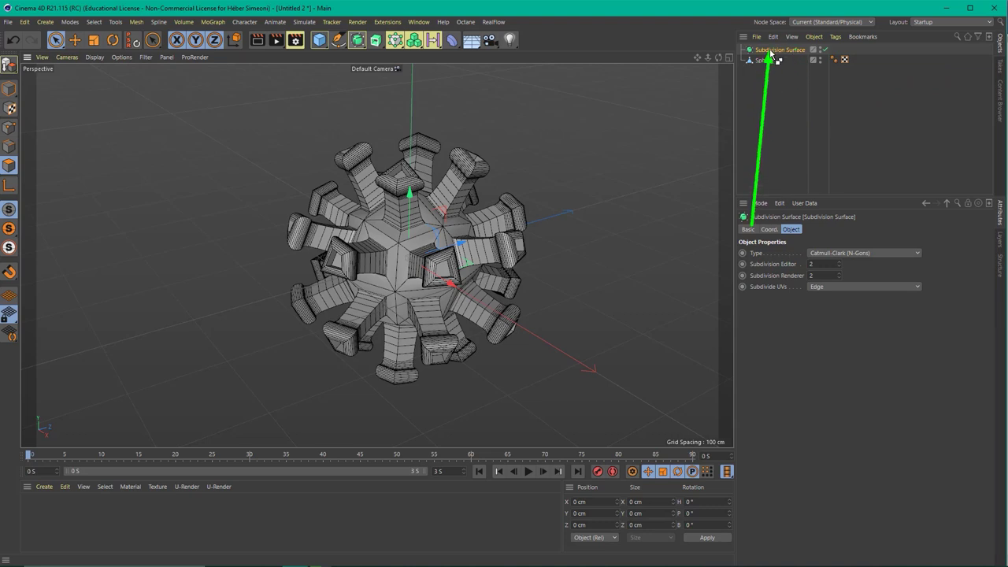
pyautogui.click(772, 86)
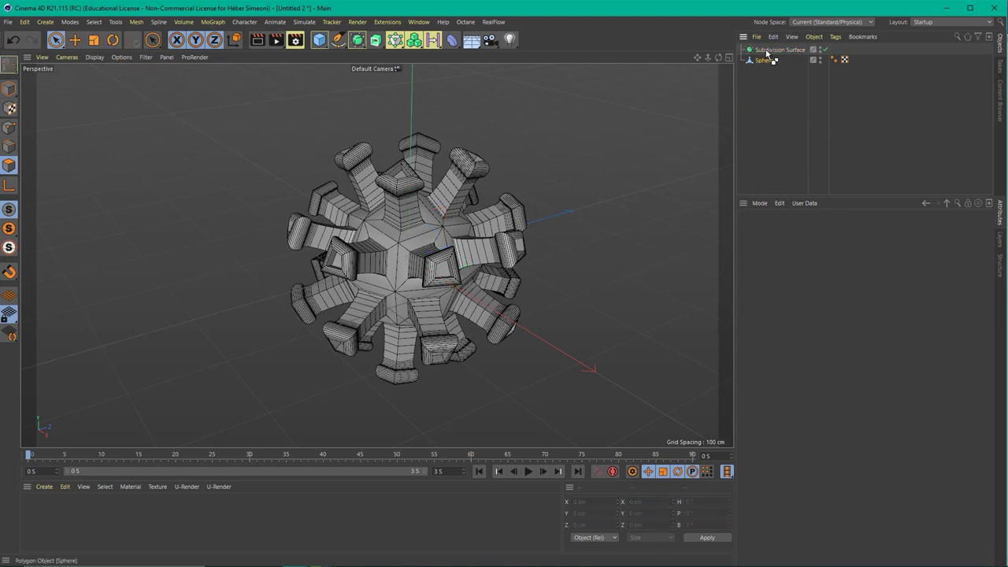
pyautogui.click(766, 60)
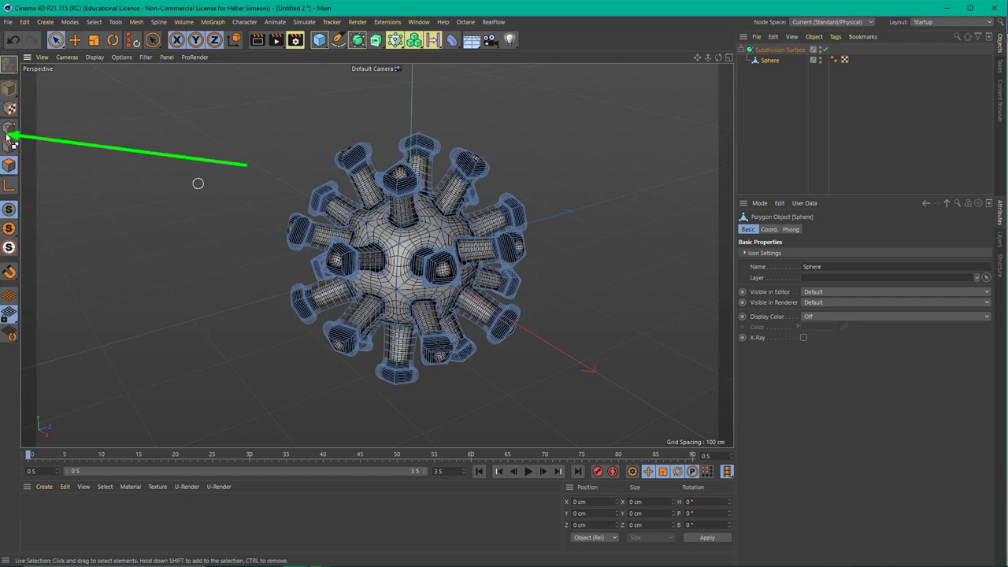
pyautogui.click(6, 90)
pyautogui.click(308, 140)
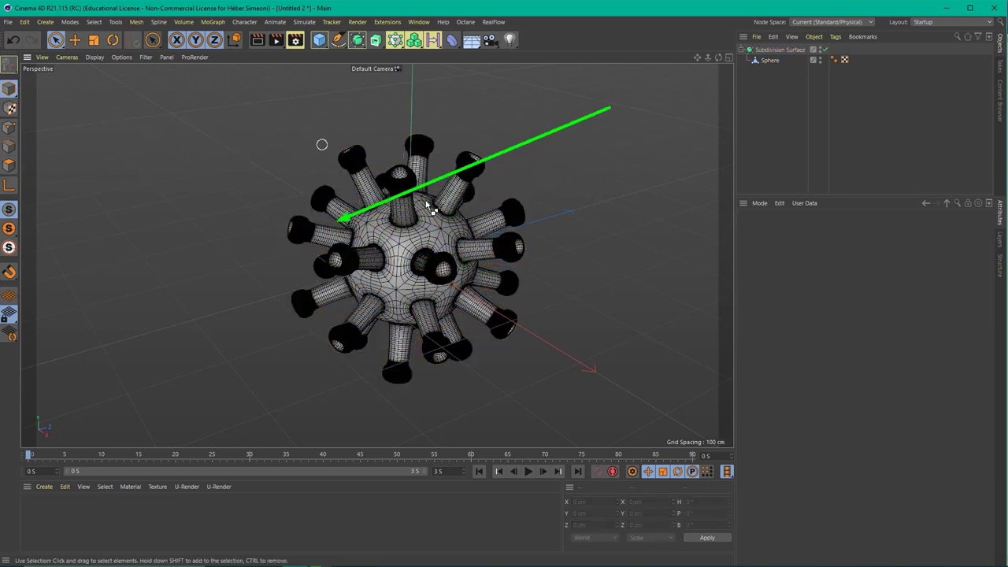
# Step: Switch the viewport to Gouraud Shading and orbit around the smoothed virus body
pyautogui.click(94, 57)
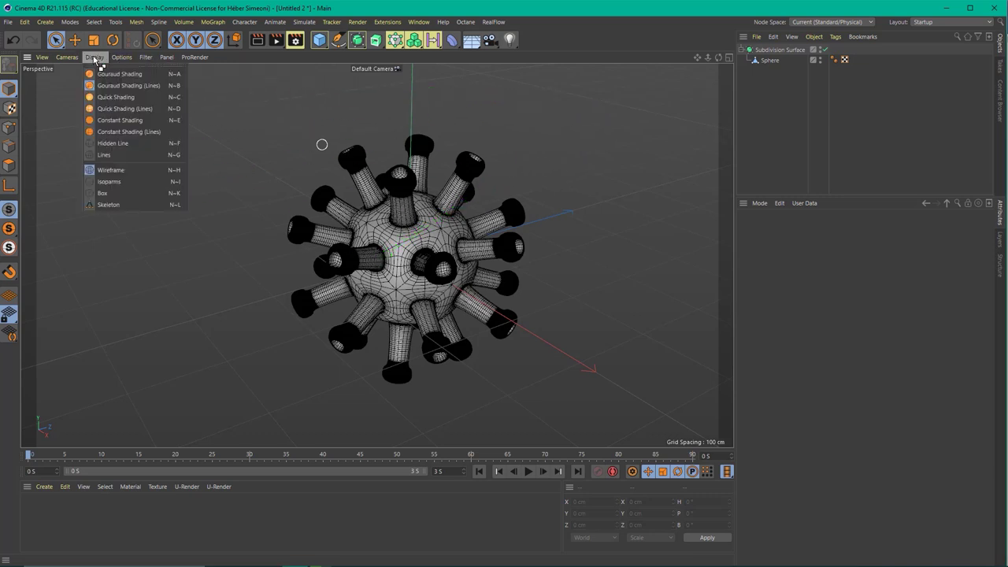
pyautogui.click(105, 74)
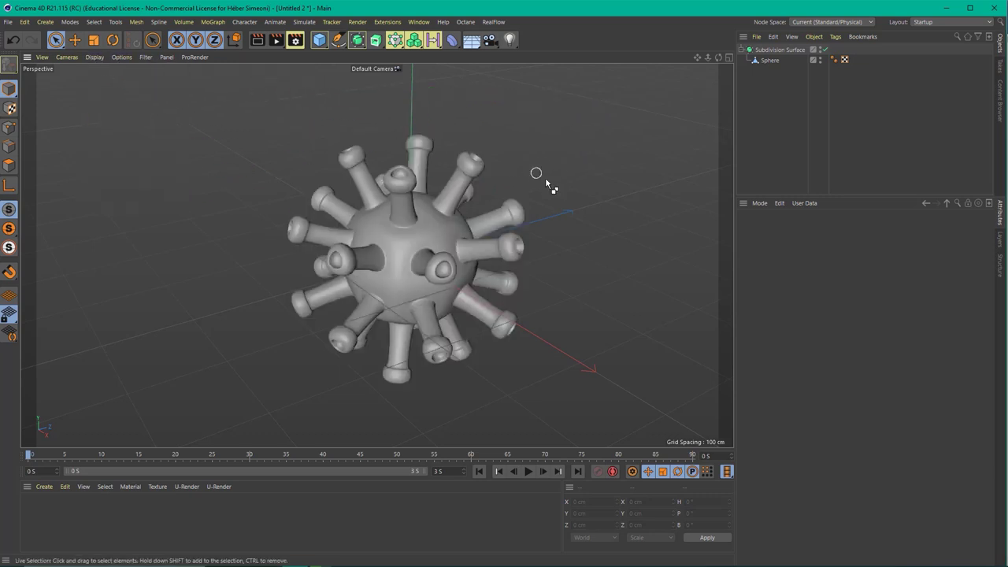
pyautogui.keyDown('alt'); pyautogui.moveTo(545, 178); pyautogui.dragTo(553, 218); pyautogui.keyUp('alt')
pyautogui.keyDown('alt'); pyautogui.moveTo(527, 171); pyautogui.dragTo(518, 164); pyautogui.keyUp('alt')
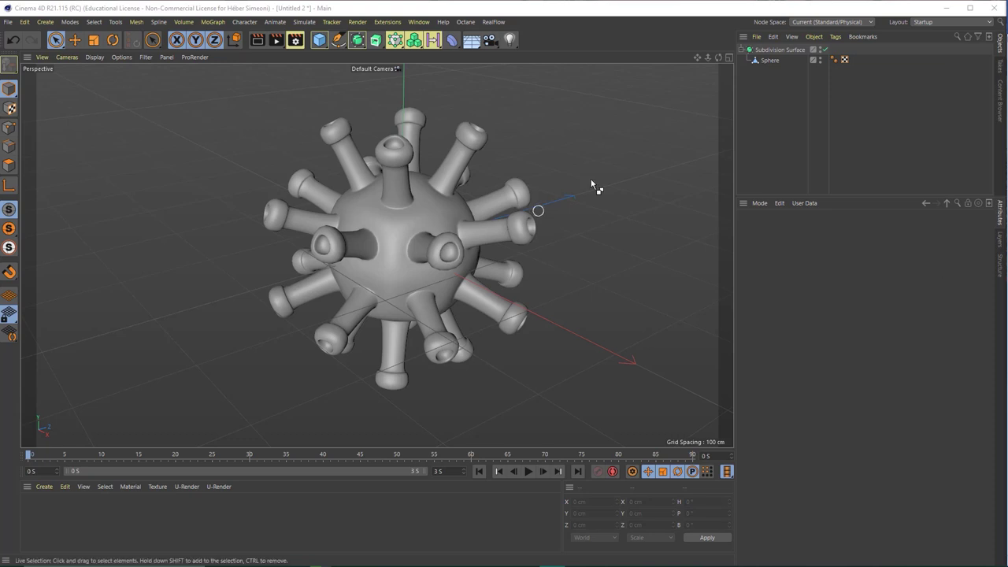
pyautogui.click(628, 144)
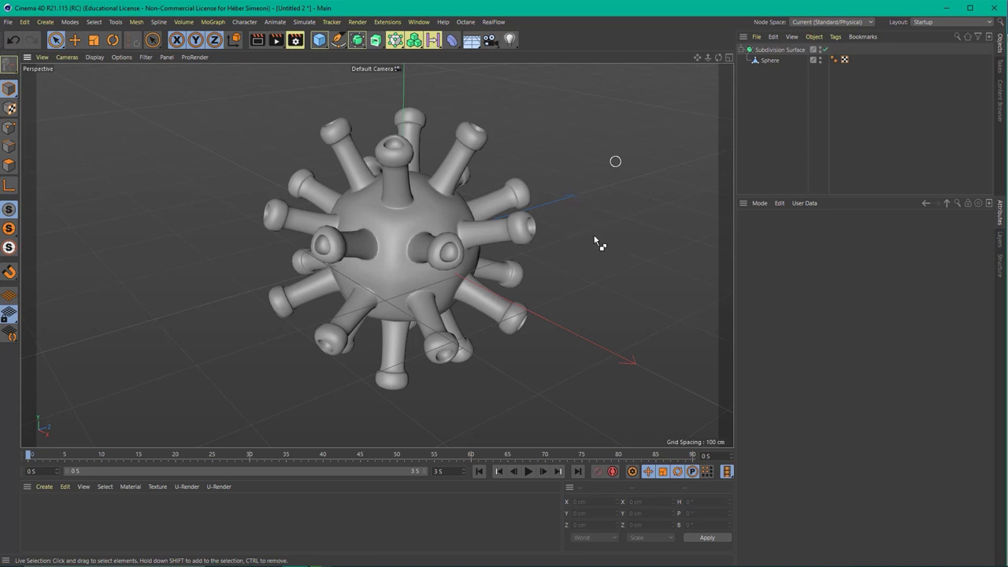
pyautogui.moveTo(399, 344); pyautogui.dragTo(919, 68)
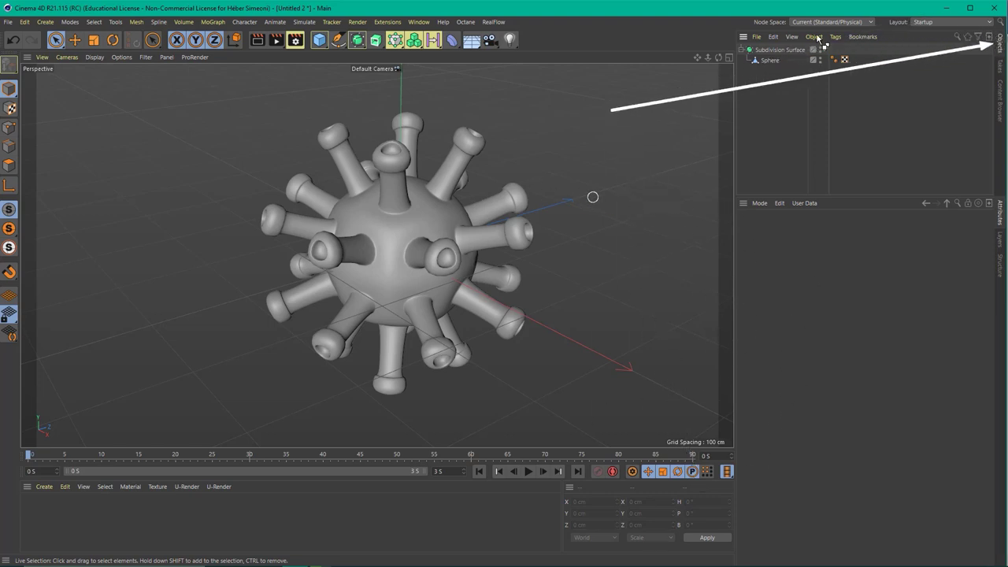
# Step: Attach a Vibrate tag to the Subdivision Surface and enable position vibration
pyautogui.click(764, 51)
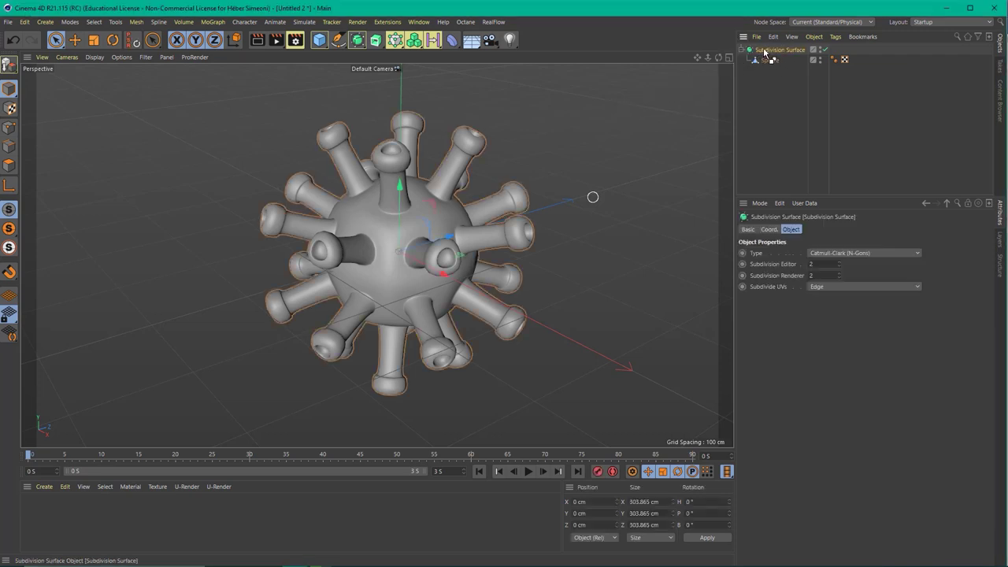
pyautogui.rightClick(764, 51)
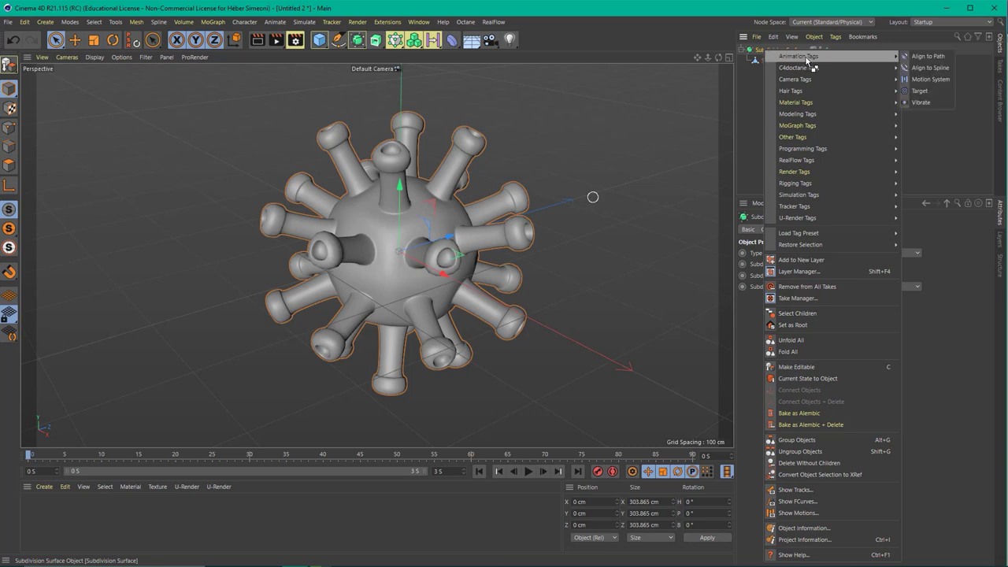
pyautogui.moveTo(799, 56)
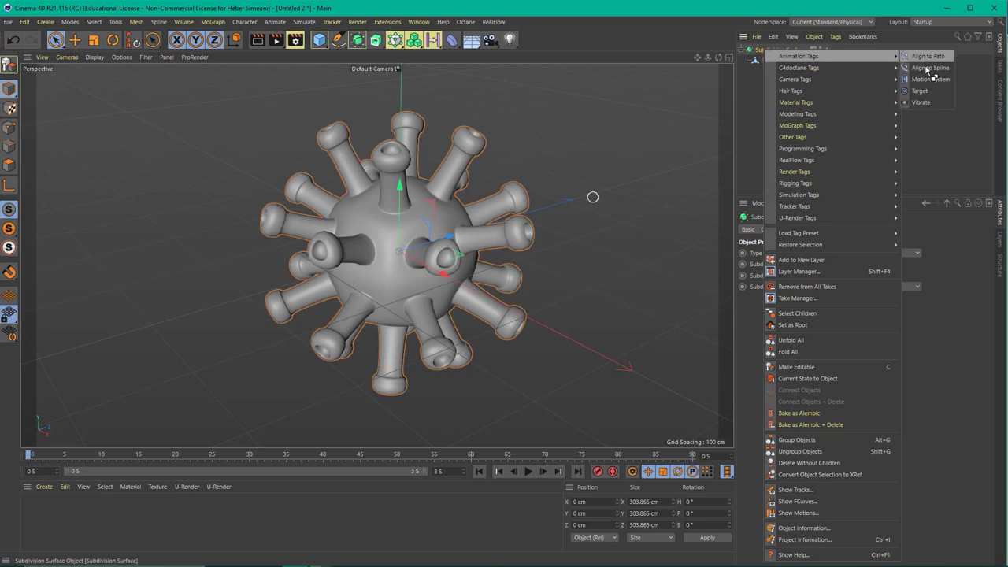
pyautogui.click(926, 104)
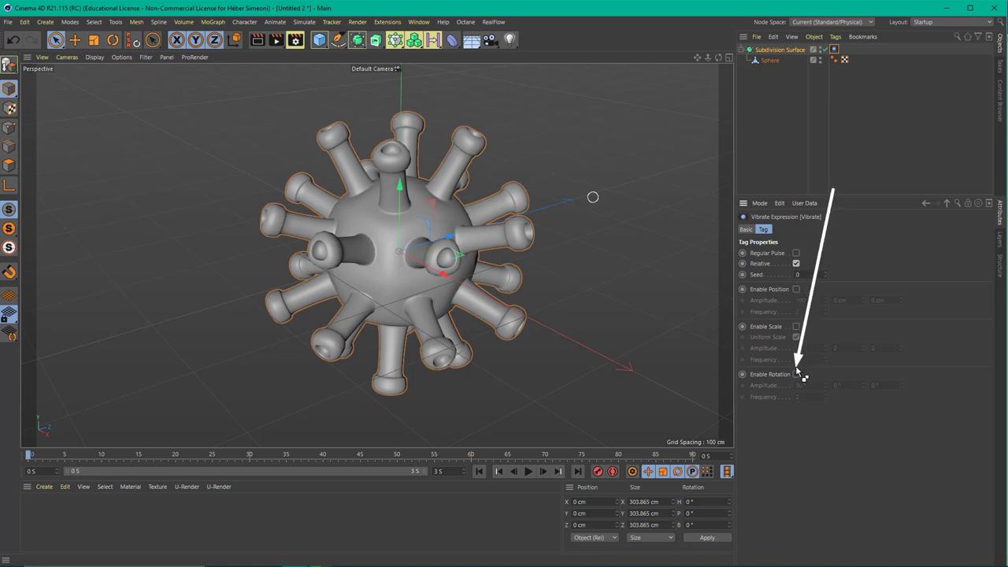
pyautogui.click(796, 289)
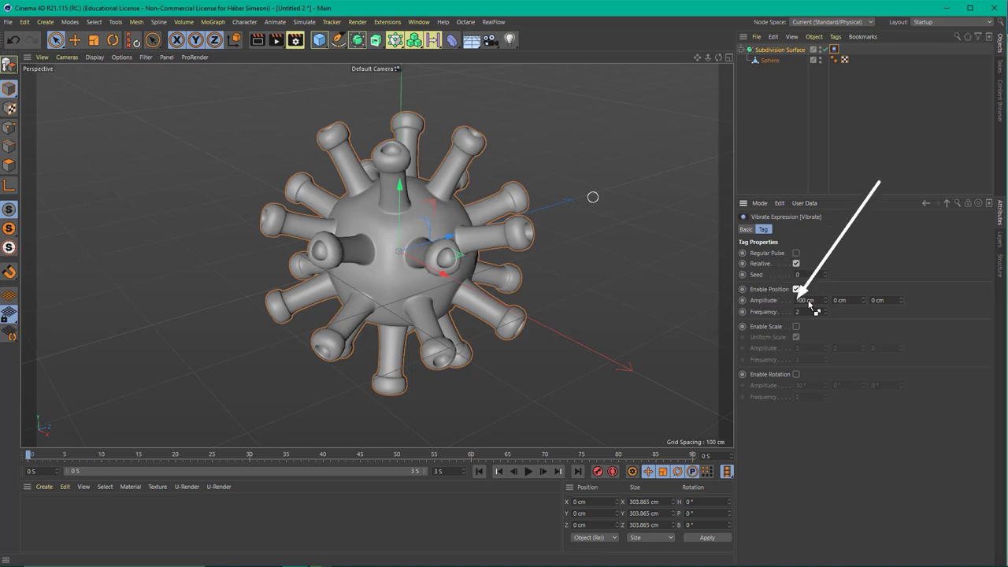
# Step: Set the Vibrate position amplitude to 20 cm on X, Y and Z
pyautogui.doubleClick(817, 301)
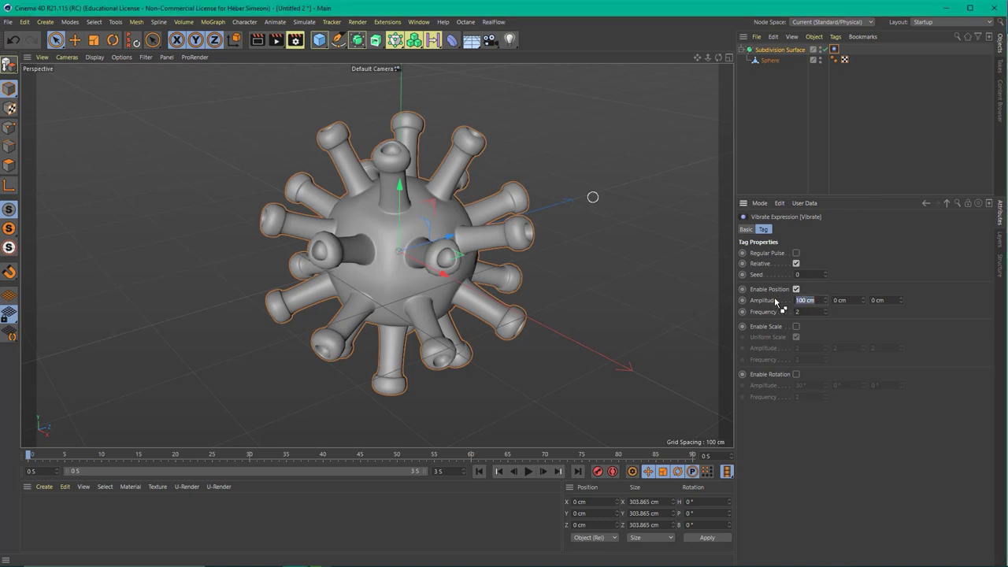
pyautogui.write('20')
pyautogui.press('Tab')
pyautogui.write('20')
pyautogui.press('Tab')
pyautogui.write('20')
pyautogui.press('Tab')
# Step: Preview the jitter, lower the vibration frequency to 0.2, and preview it again
pyautogui.click(480, 471)
pyautogui.click(530, 471)
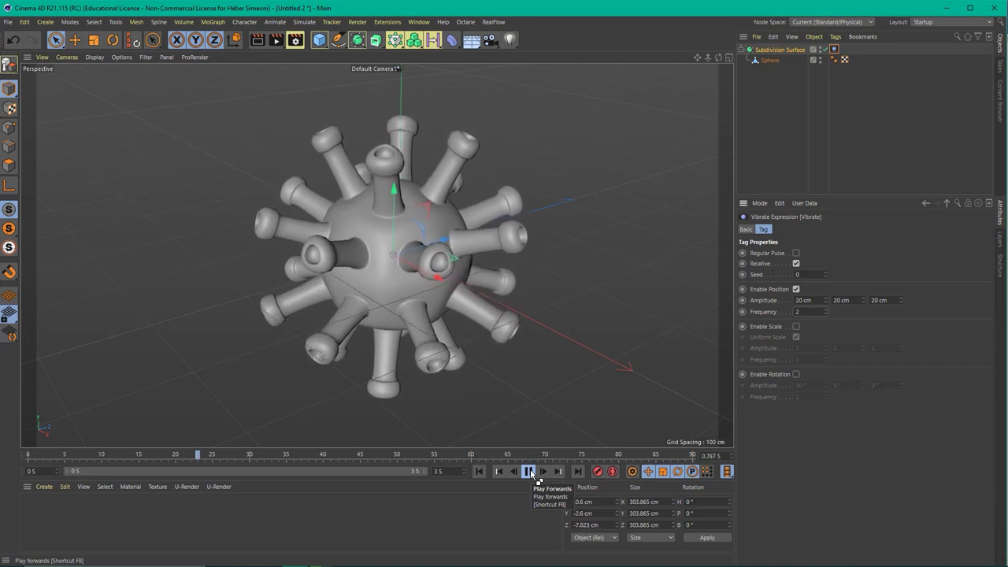
pyautogui.click(531, 471)
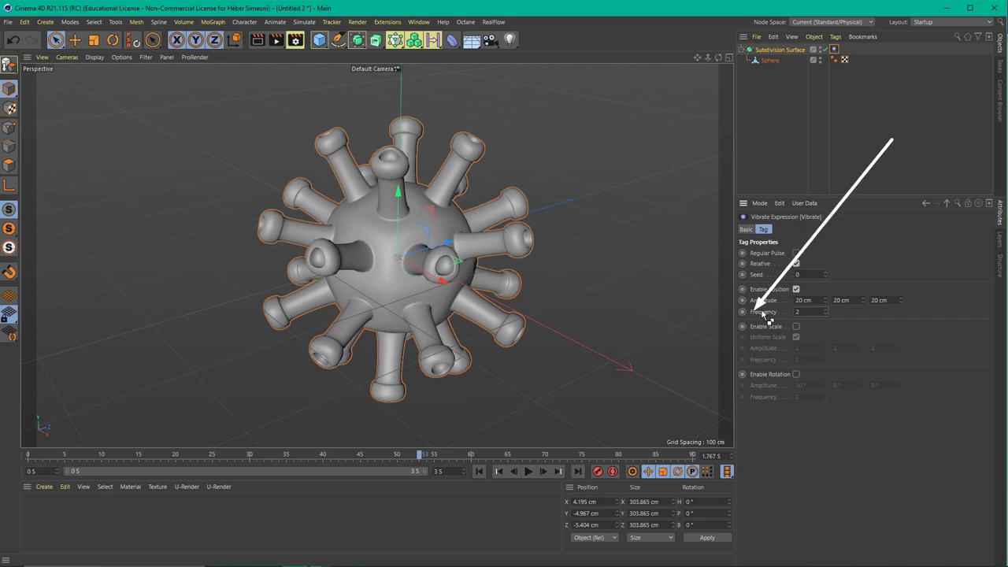
pyautogui.doubleClick(810, 311)
pyautogui.write('0.2')
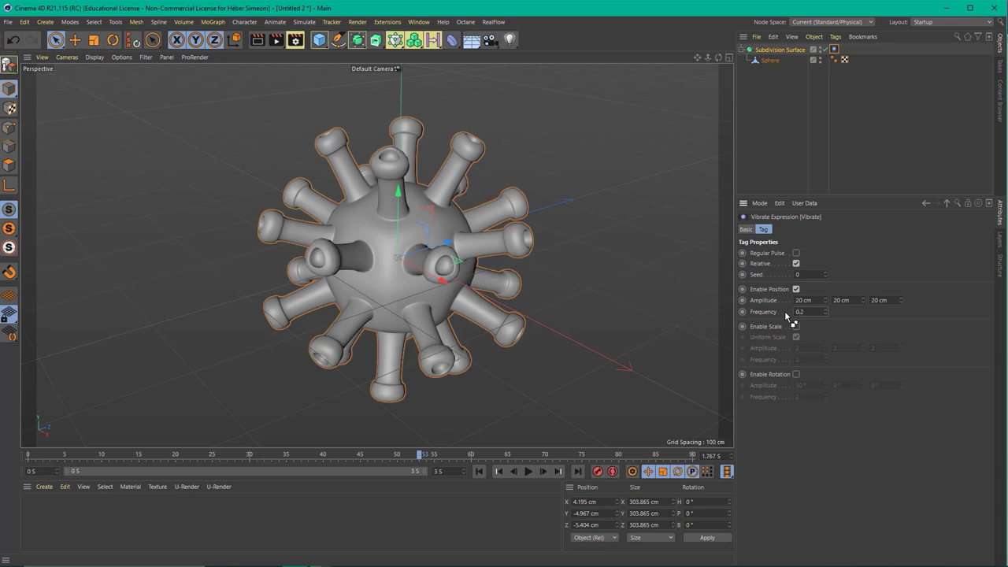
pyautogui.click(528, 471)
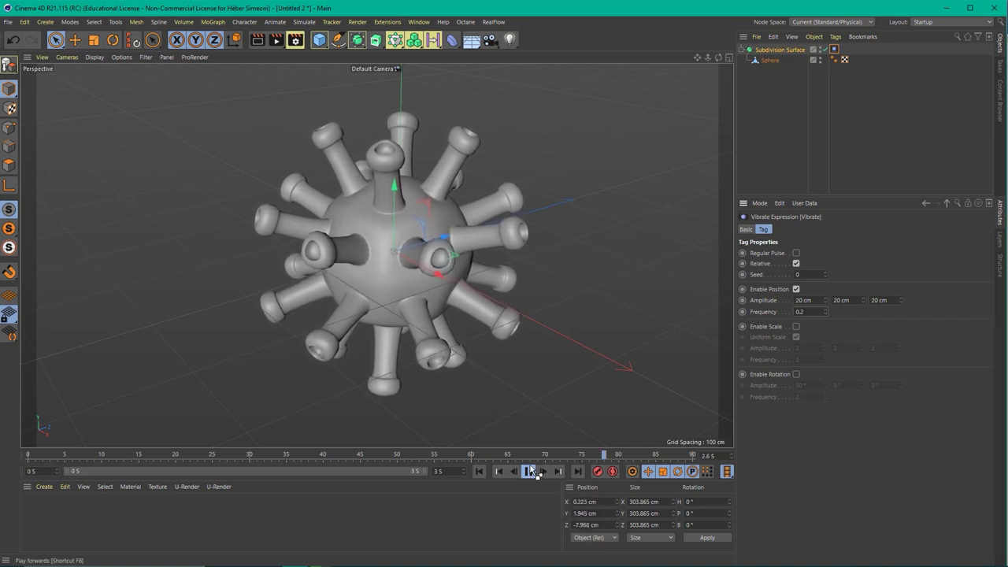
pyautogui.click(528, 471)
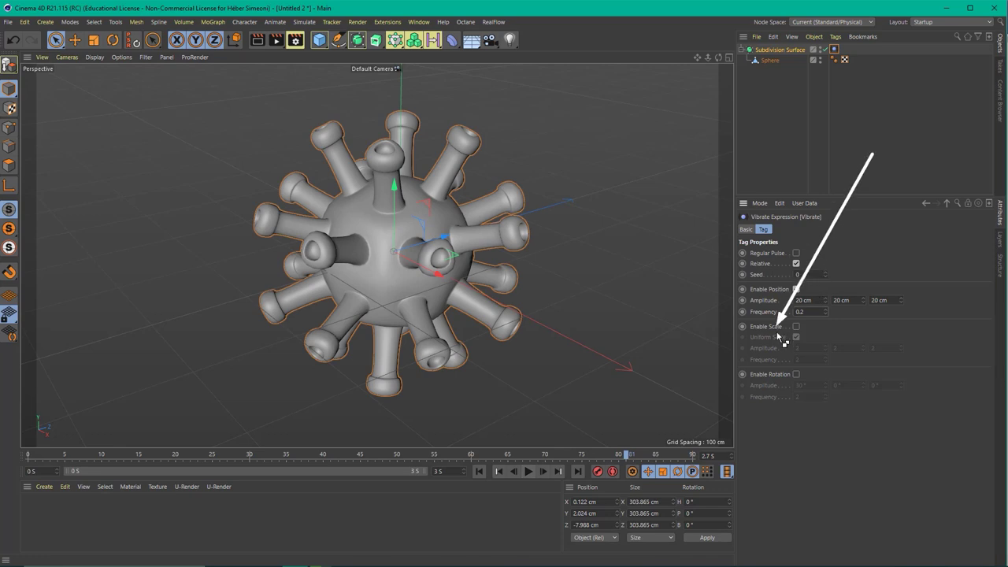
# Step: Enable rotation vibration with 90° amplitude on each axis at 0.2 frequency
pyautogui.click(796, 374)
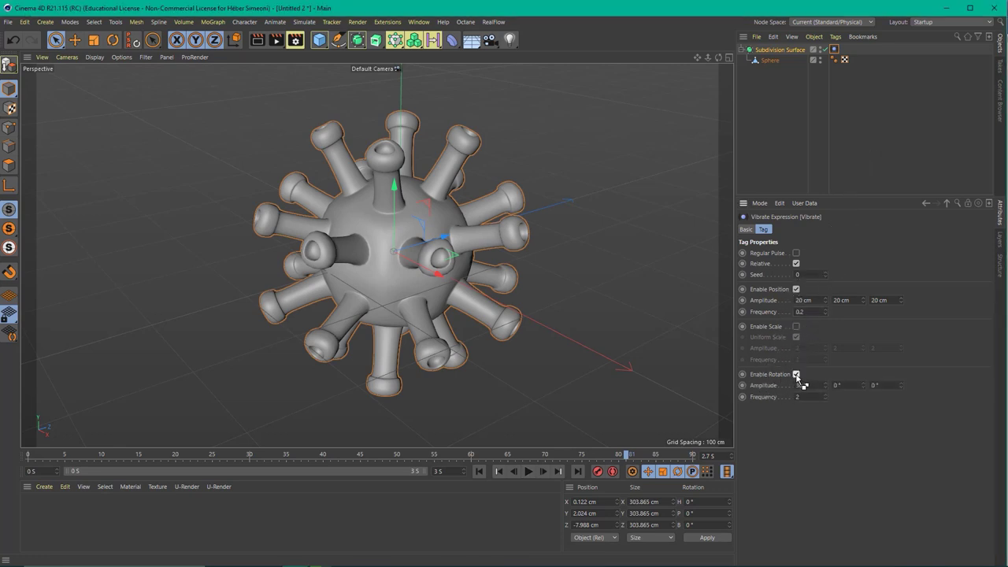
pyautogui.doubleClick(803, 385)
pyautogui.write('0')
pyautogui.press('Tab')
pyautogui.write('90')
pyautogui.press('Return')
# Step: Preview the tumbling drift, then rewind the timeline to frame 0
pyautogui.click(527, 471)
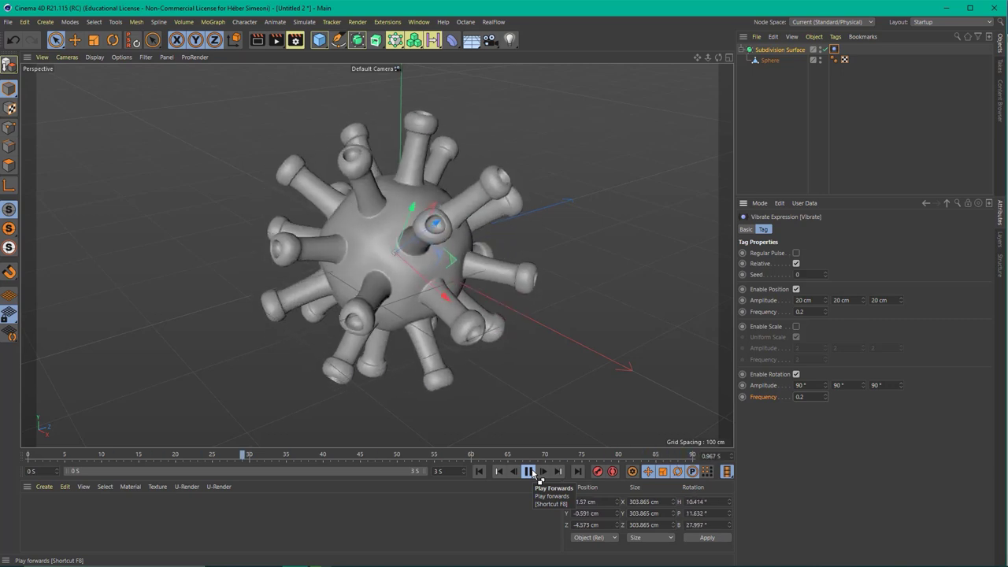
pyautogui.click(529, 471)
pyautogui.click(479, 471)
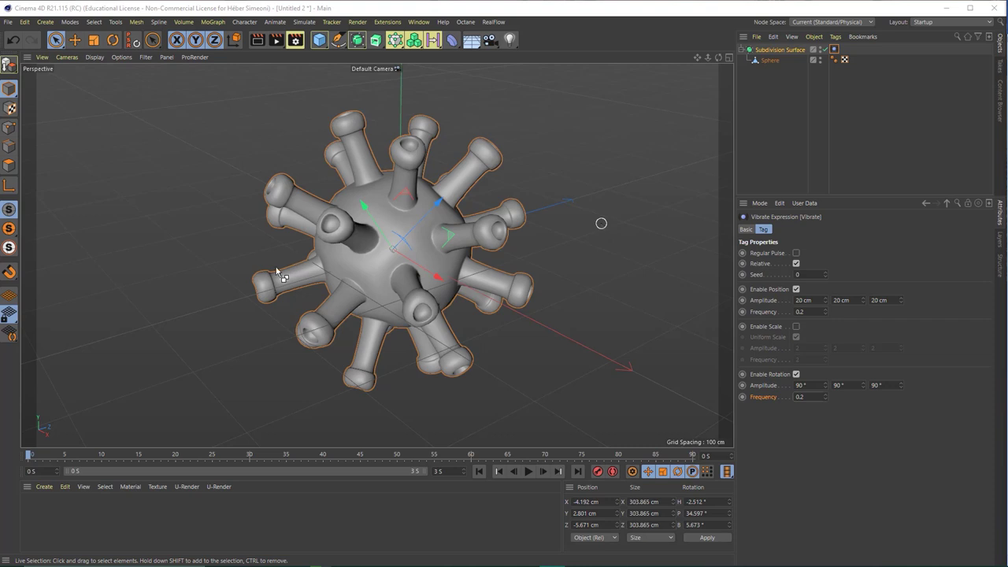
pyautogui.moveTo(276, 268); pyautogui.dragTo(455, 45)
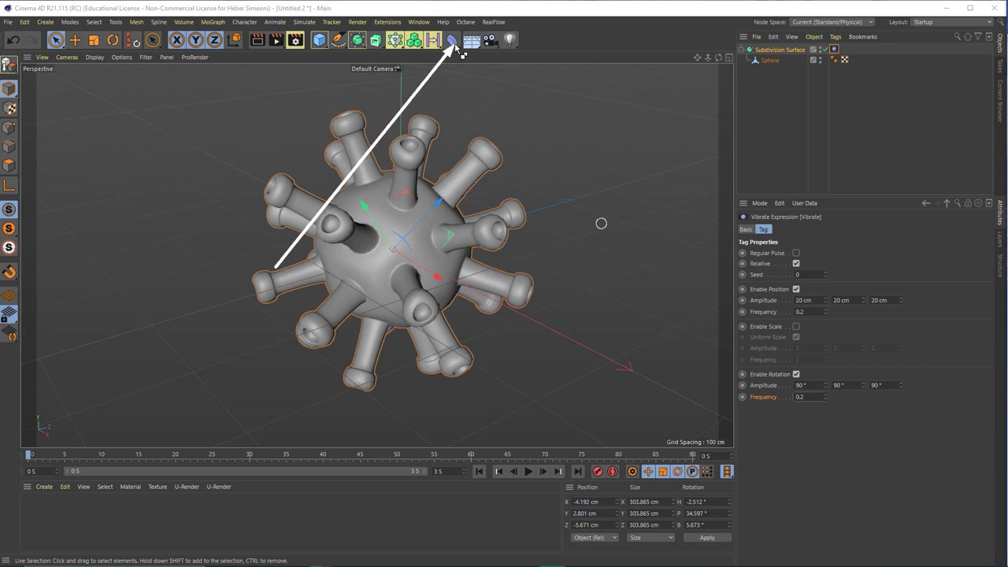
# Step: Add a Formula deformer (Y Radial, 400 cm) and place it under the Sphere
pyautogui.click(454, 45)
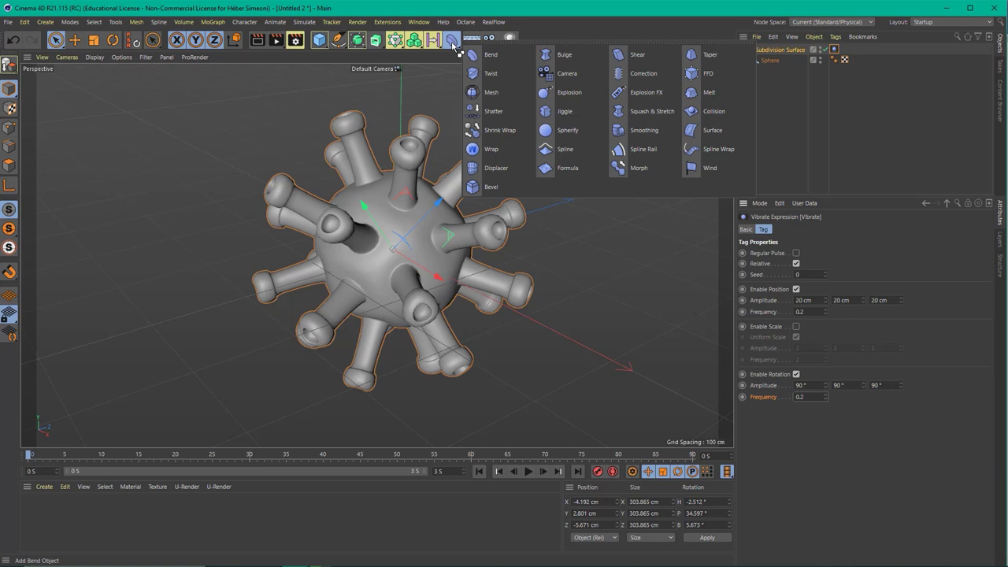
pyautogui.click(579, 174)
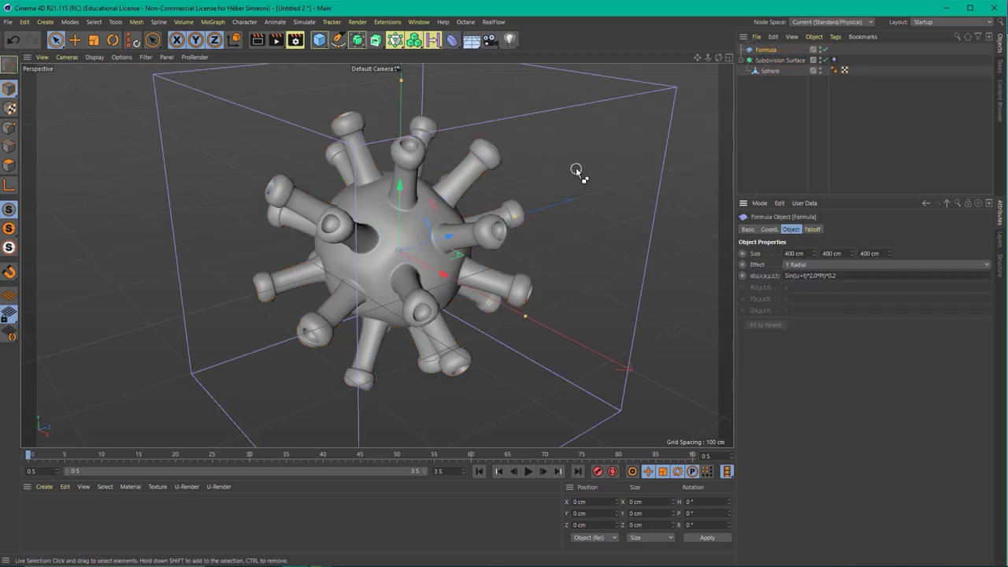
pyautogui.moveTo(900, 168); pyautogui.dragTo(778, 50)
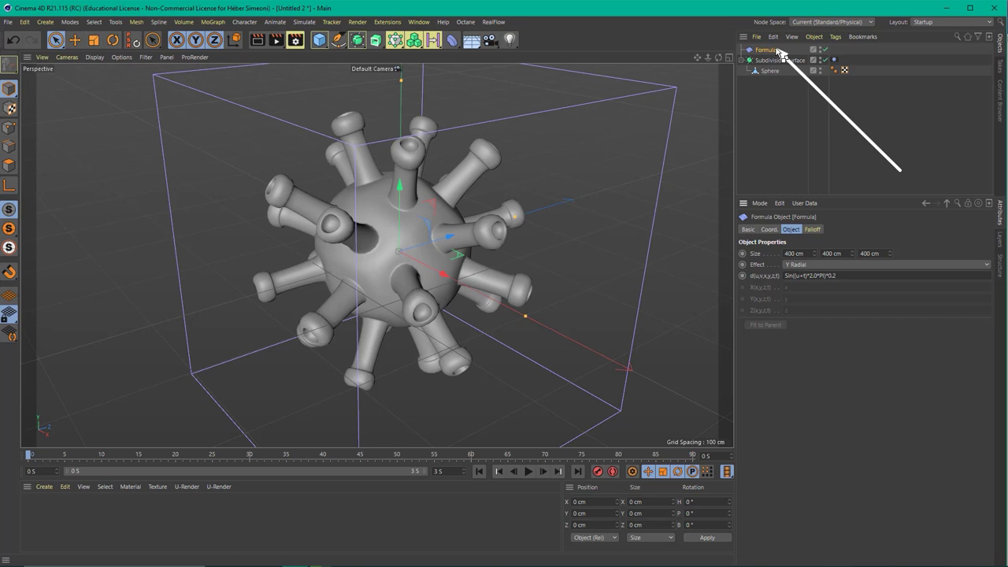
pyautogui.moveTo(780, 50)
pyautogui.mouseDown()
pyautogui.moveTo(1000, 52)
pyautogui.moveTo(811, 36)
pyautogui.moveTo(776, 52)
pyautogui.moveTo(775, 77)
pyautogui.moveTo(765, 55)
pyautogui.moveTo(771, 72)
pyautogui.mouseUp()
pyautogui.press('Escape')
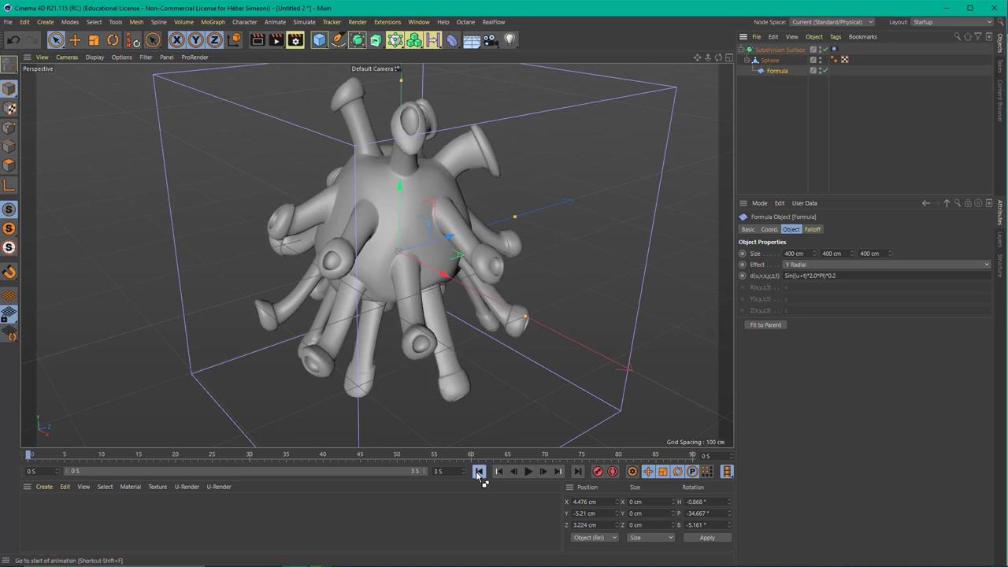
# Step: Preview the wobble, rewind to frame 0, and change the formula to Sin((u+t)*2.0*PI)*0.05
pyautogui.click(527, 471)
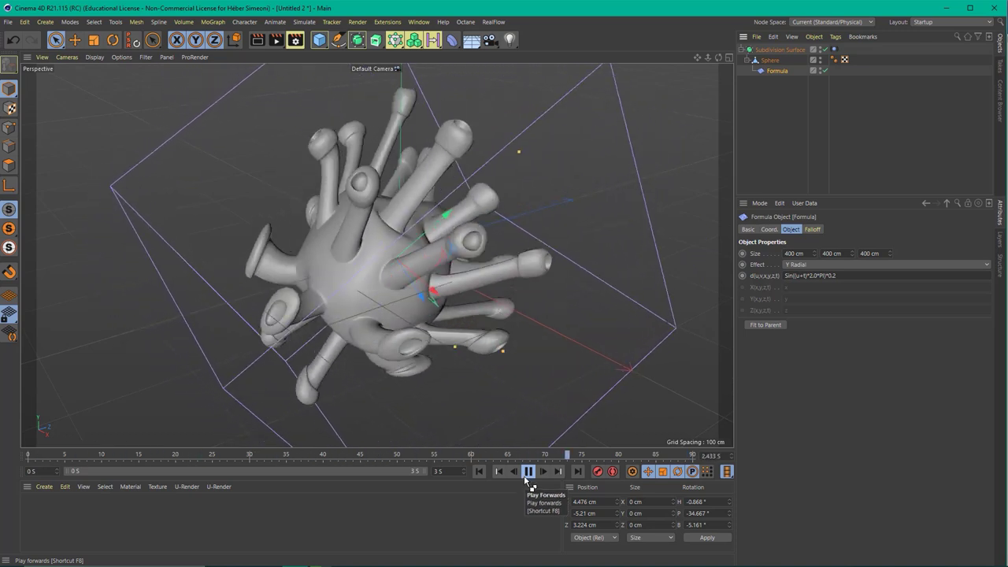
pyautogui.click(527, 475)
pyautogui.click(479, 472)
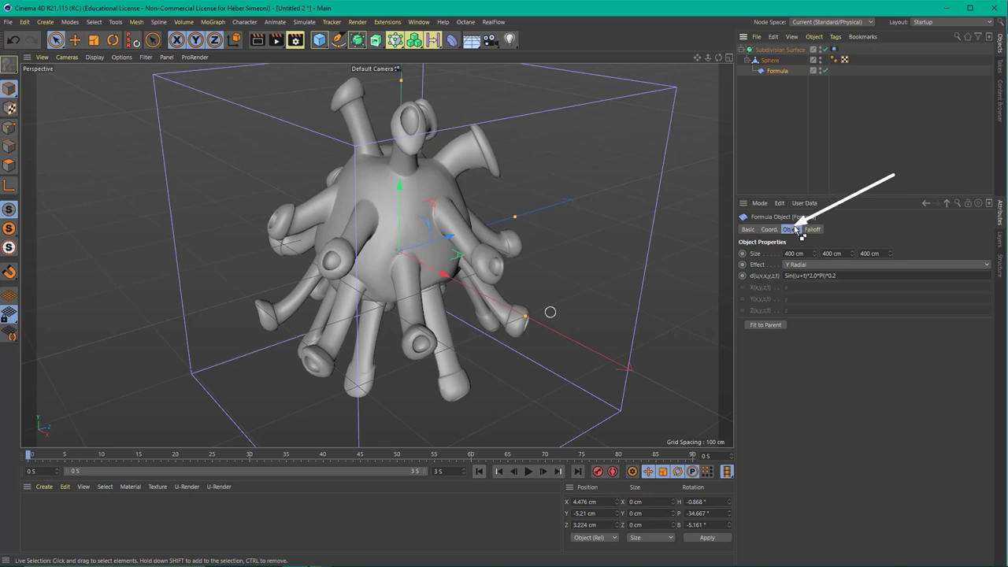
pyautogui.click(845, 277)
pyautogui.write('05')
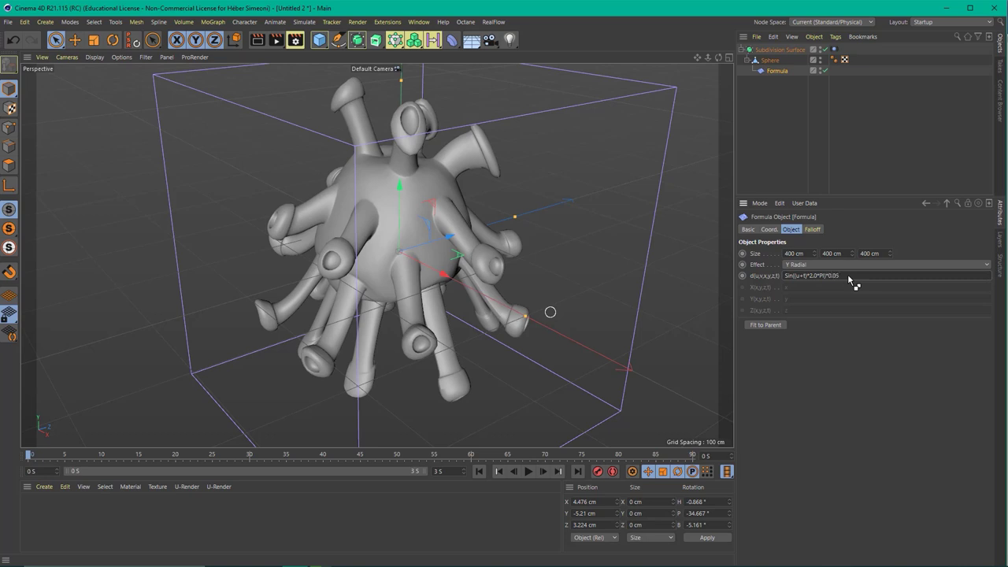
pyautogui.press('Return')
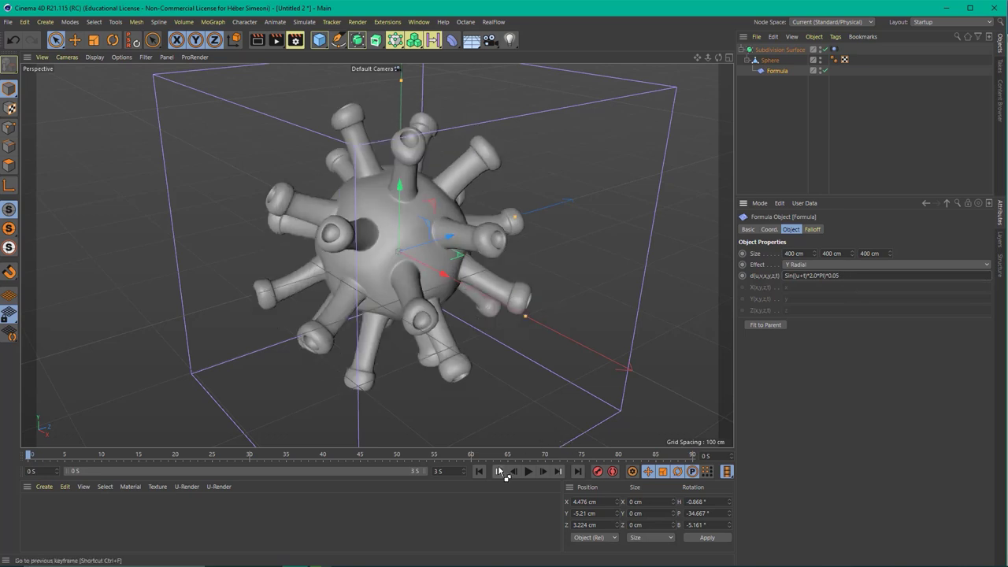
pyautogui.click(528, 471)
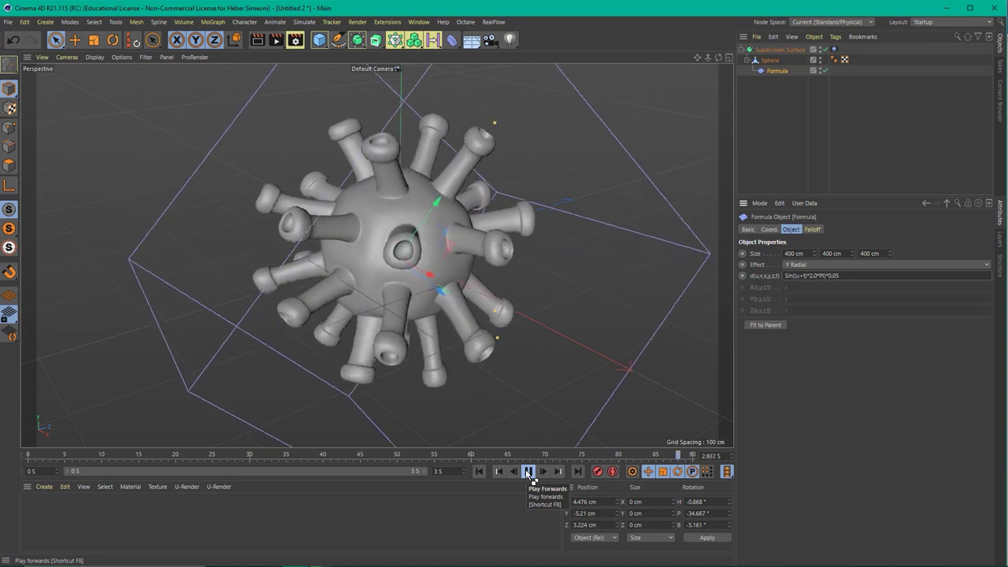
pyautogui.click(529, 471)
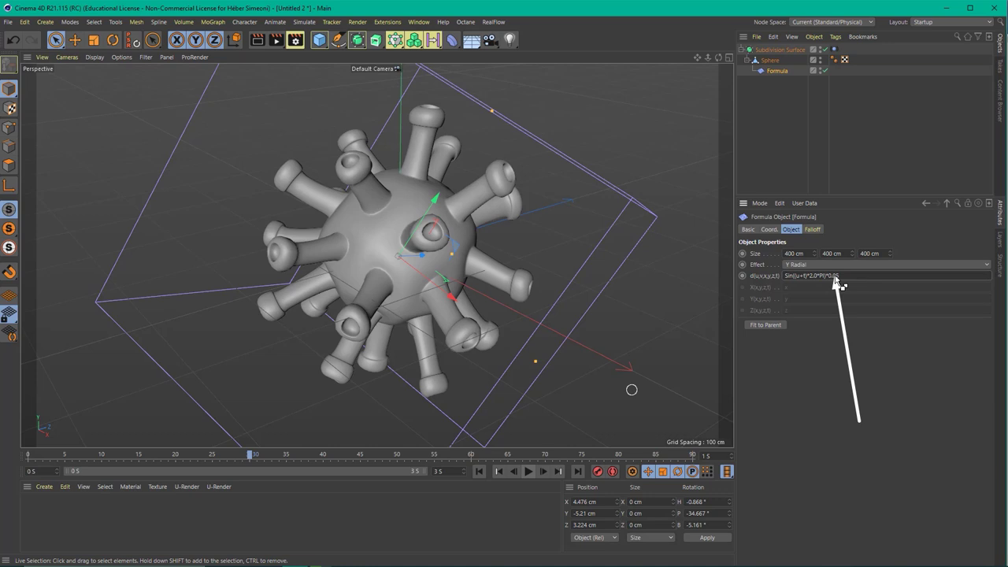
pyautogui.click(528, 471)
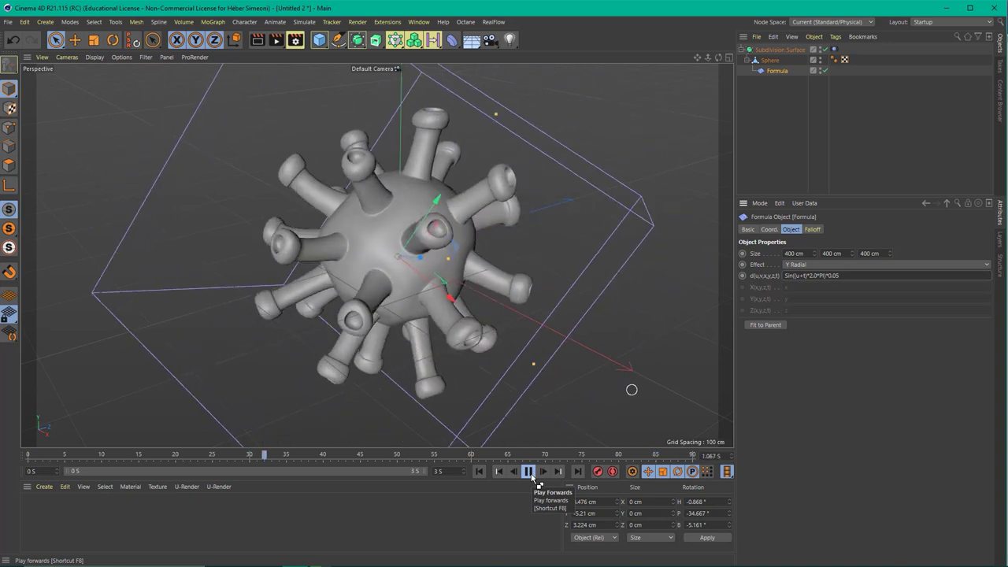
pyautogui.click(534, 478)
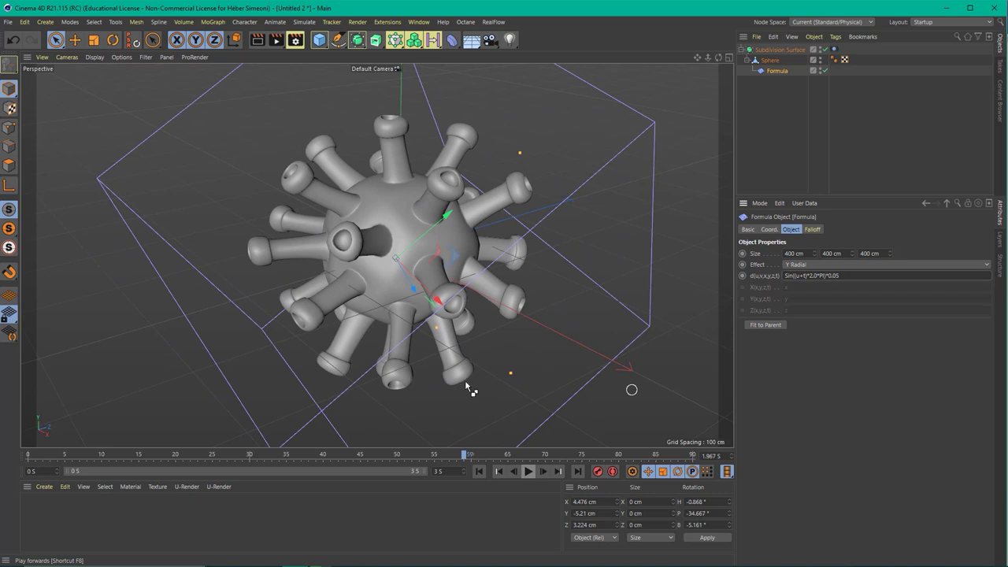
pyautogui.moveTo(718, 408); pyautogui.dragTo(513, 227)
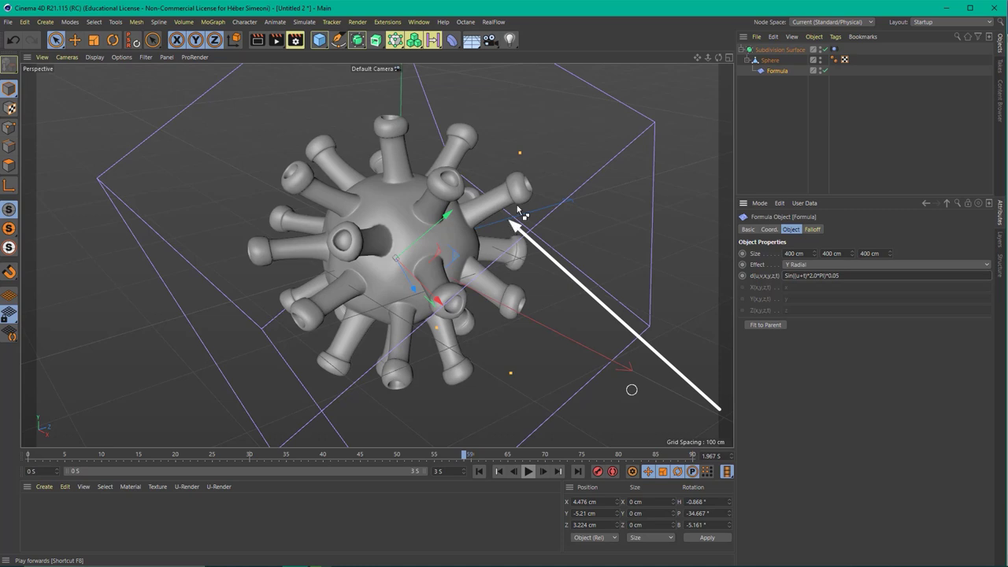
pyautogui.moveTo(456, 383)
pyautogui.mouseDown()
pyautogui.moveTo(527, 295)
pyautogui.moveTo(928, 57)
pyautogui.mouseUp()
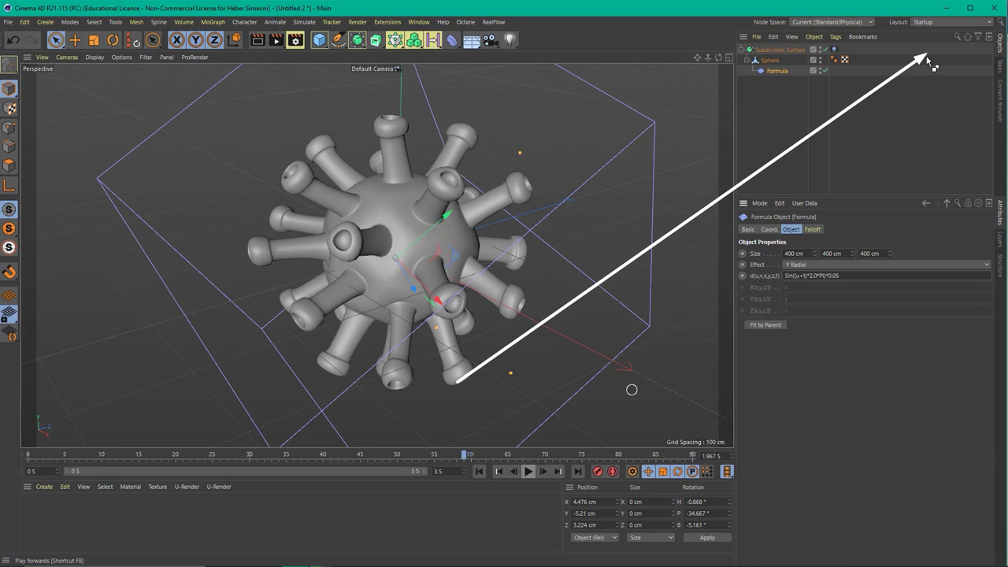